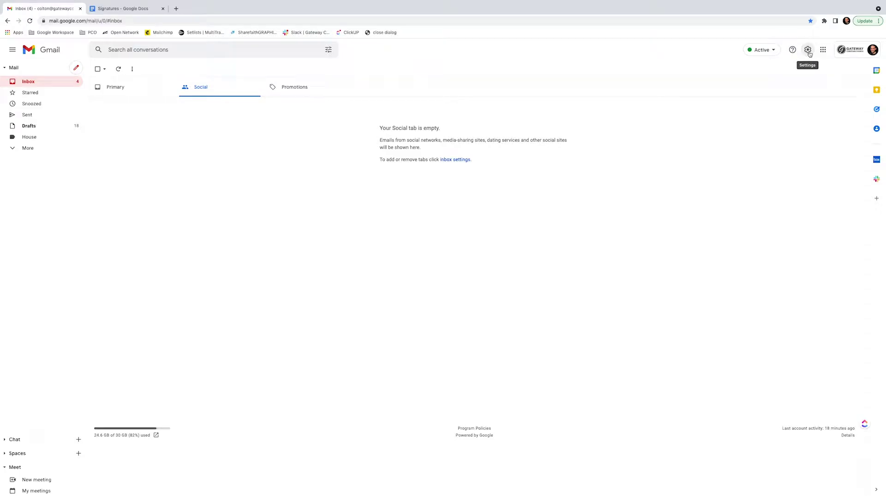
Step: Open Gmail's full settings and scroll down to the three saved signatures
left_click(808, 50)
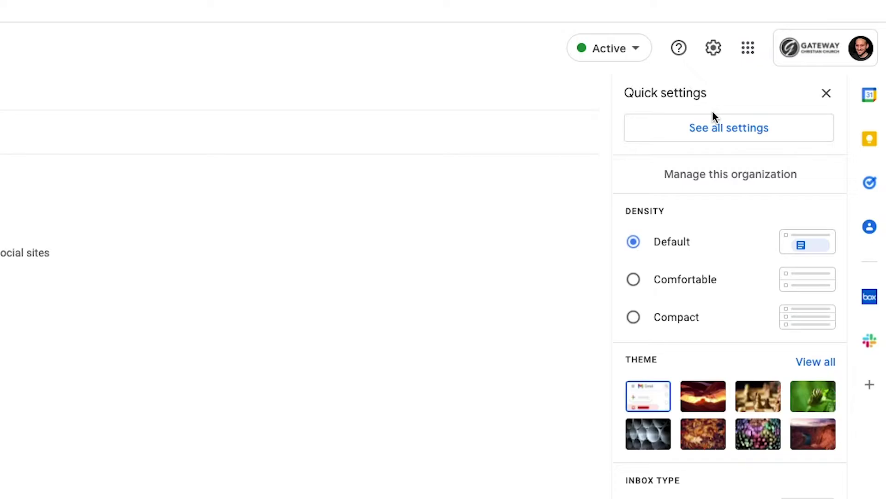
left_click(713, 134)
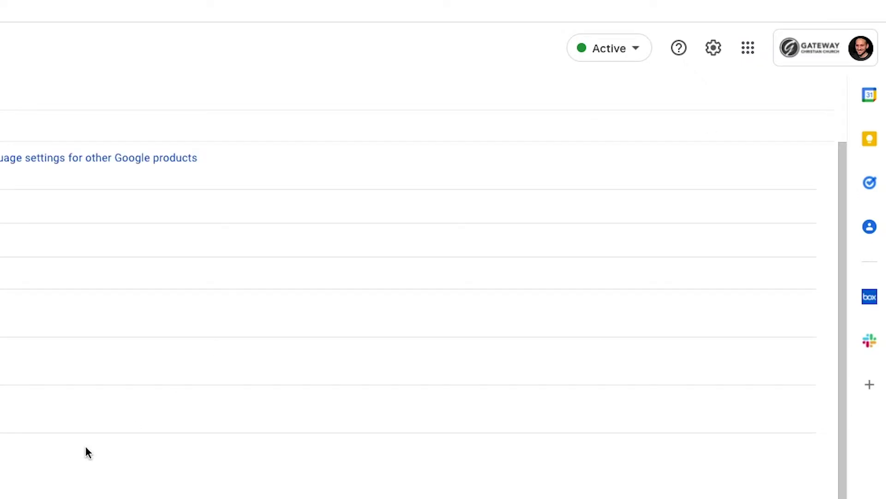
scroll(413, 270, "down", 10)
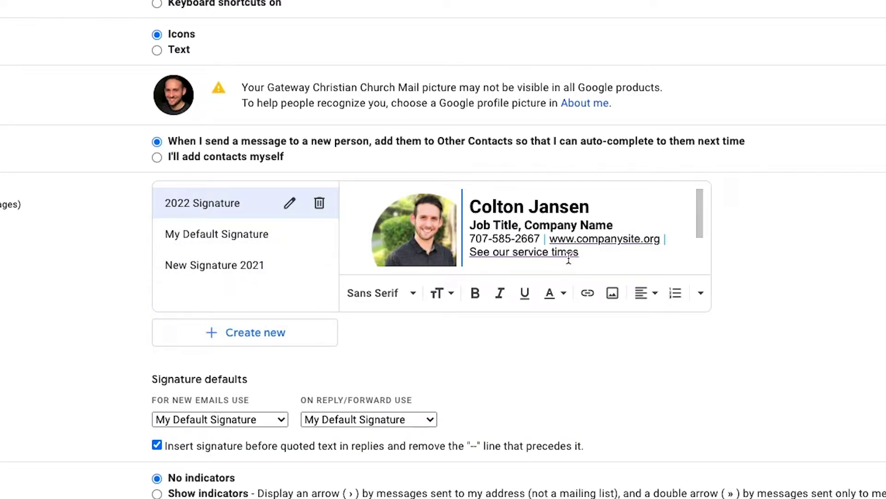
mouse_move(370, 196)
left_mouse_down()
mouse_move(550, 239)
mouse_move(372, 196)
left_mouse_up()
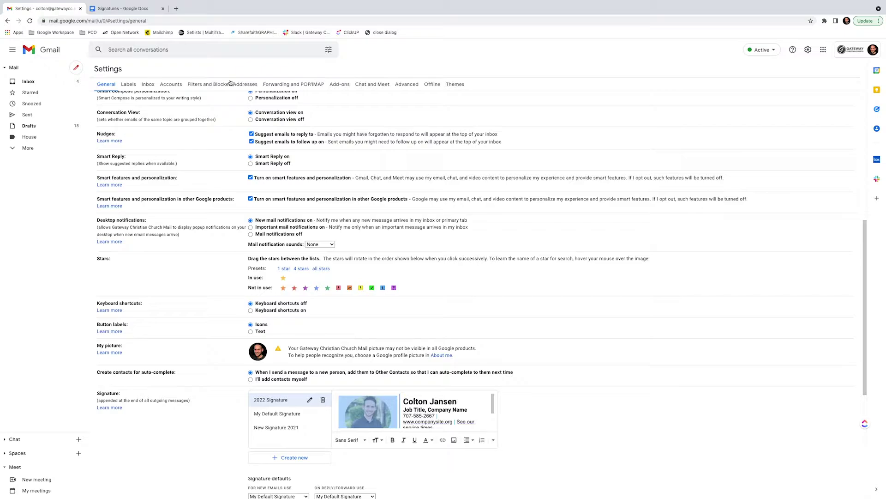
Step: Switch to the Signatures document and add a blank line below the dark-banner signature
left_click(123, 8)
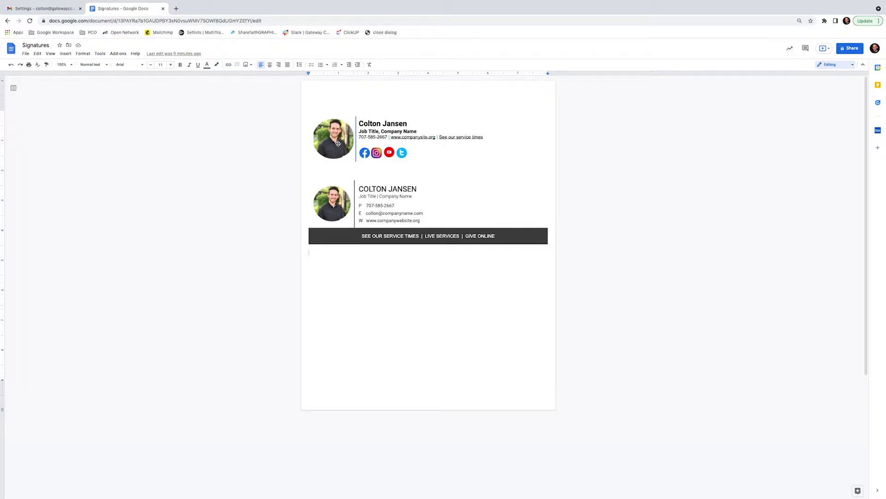
key("Return")
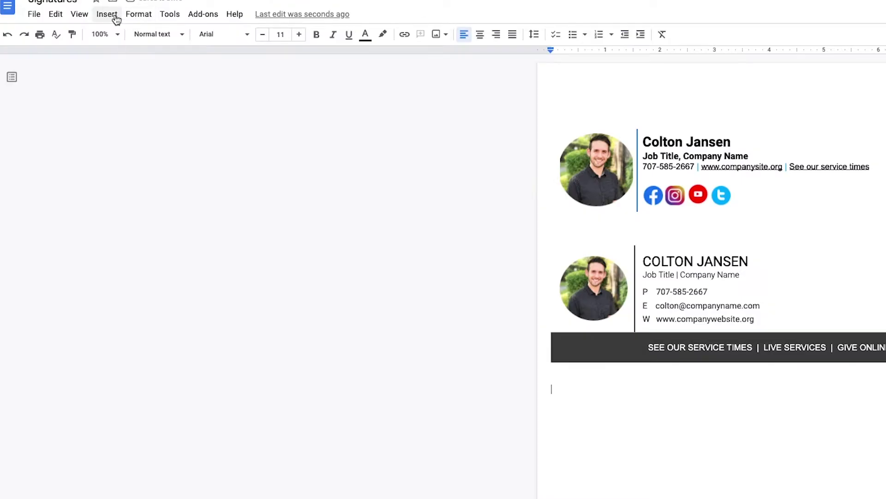
Step: Insert a 2x1 table below the banner signature and drag its left column narrower
left_click(116, 18)
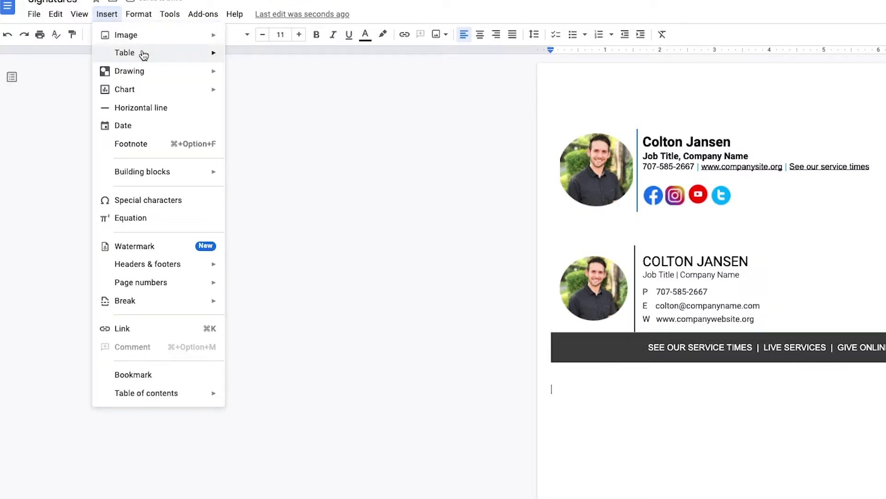
mouse_move(178, 54)
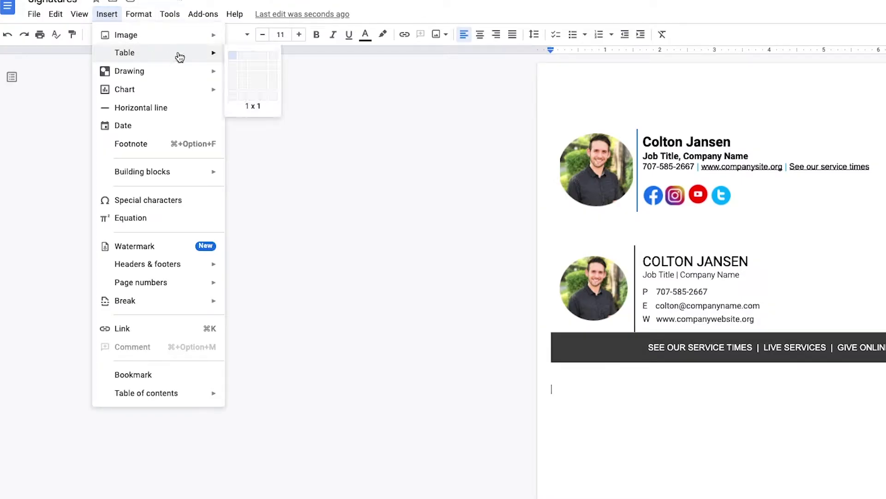
left_click(245, 57)
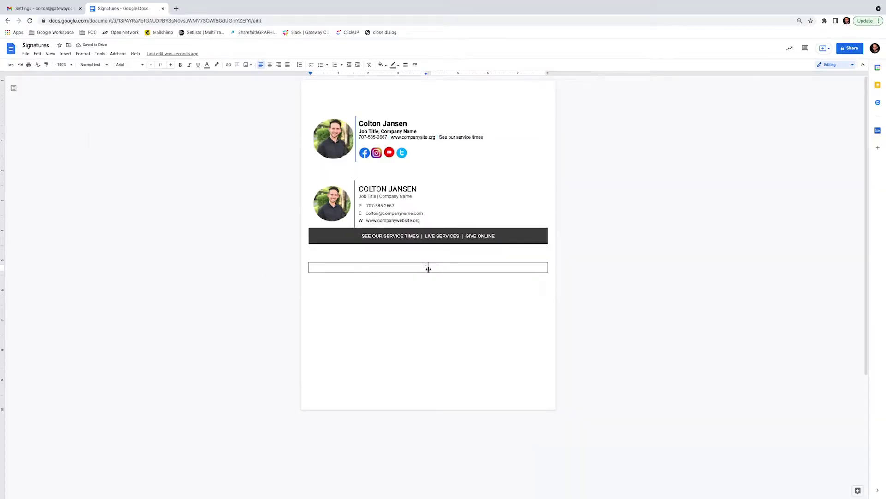
left_click_drag(428, 269, 374, 272)
left_click_drag(374, 269, 375, 271)
triple_click(365, 267)
left_click(352, 267)
Step: Upload colton-oct2019.jpg from the computer into the table's left cell
left_click(246, 64)
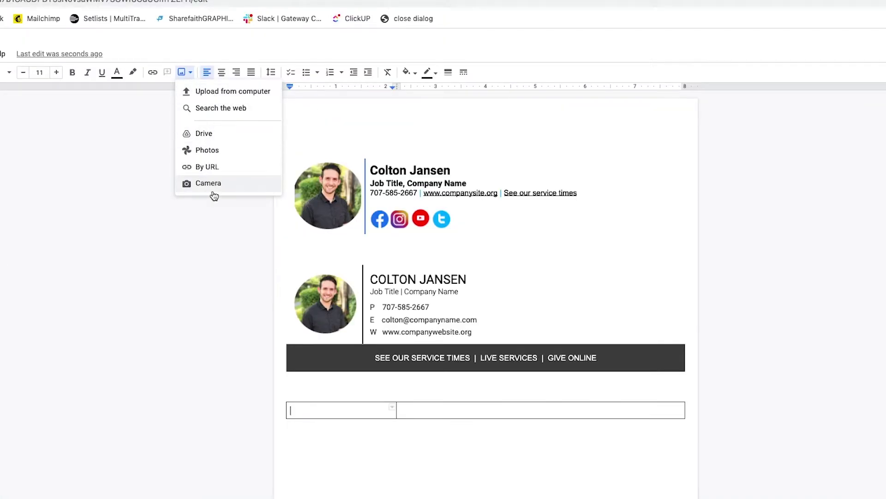
left_click(222, 95)
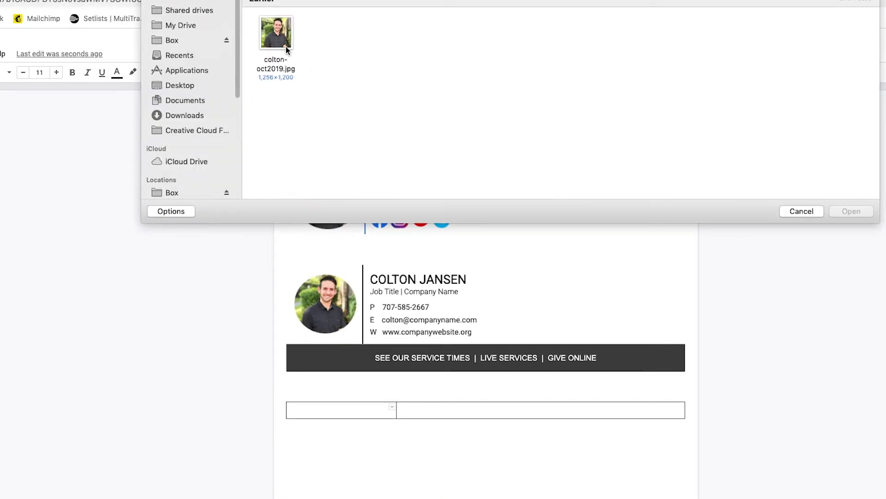
left_click(285, 45)
left_click(866, 213)
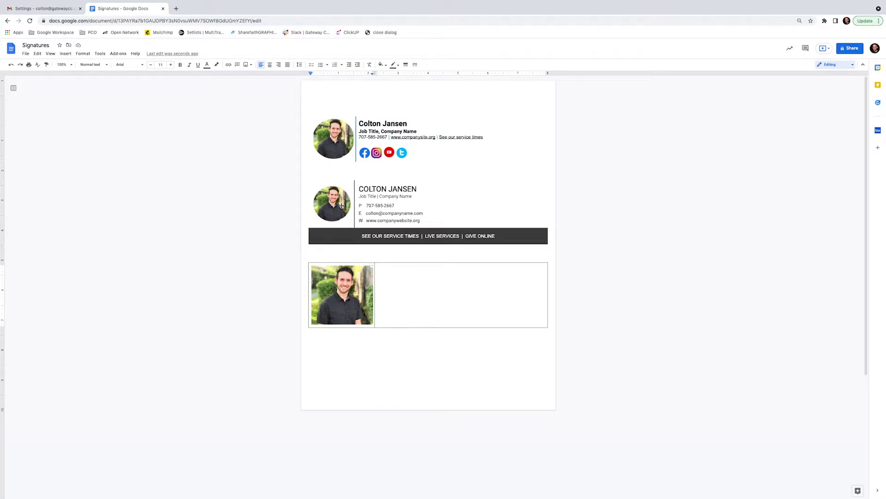
Step: Upload a full-size copy of the portrait photo below the table
right_click(370, 363)
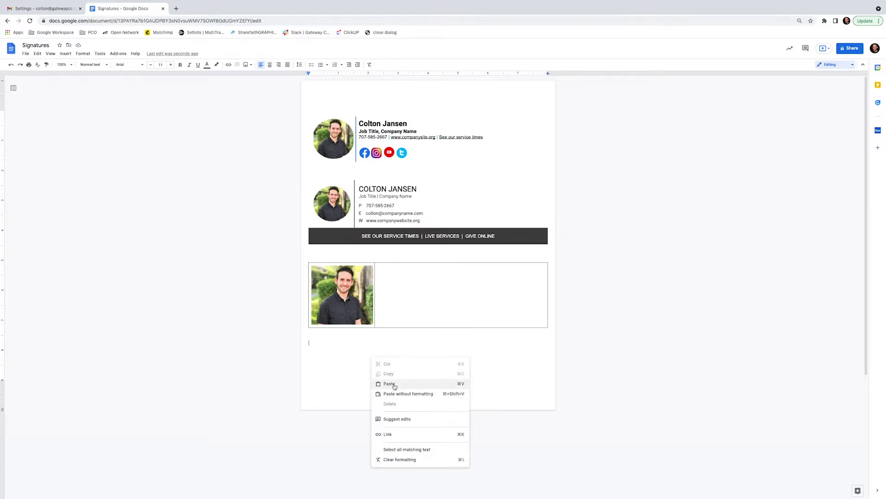
right_click(349, 301)
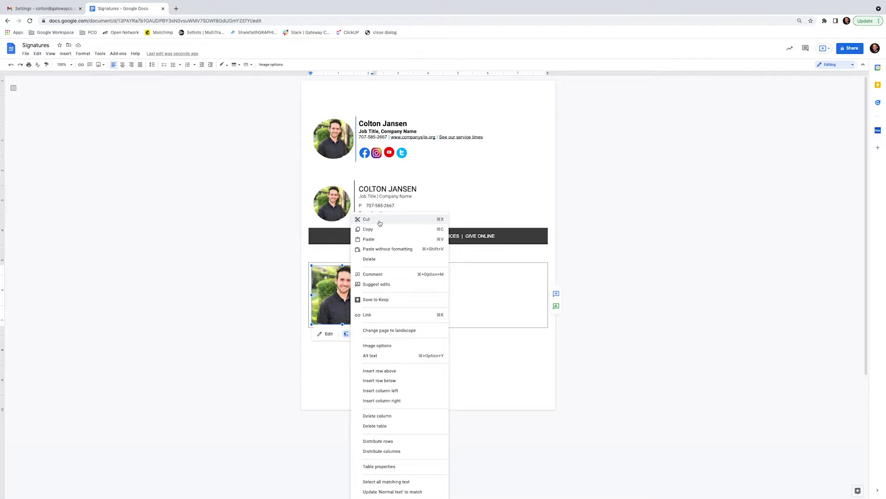
left_click(335, 371)
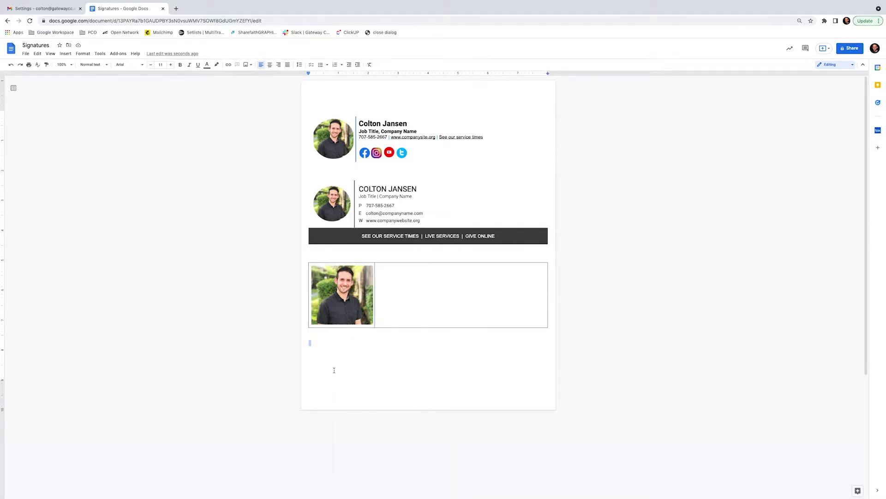
left_click(65, 54)
mouse_move(93, 67)
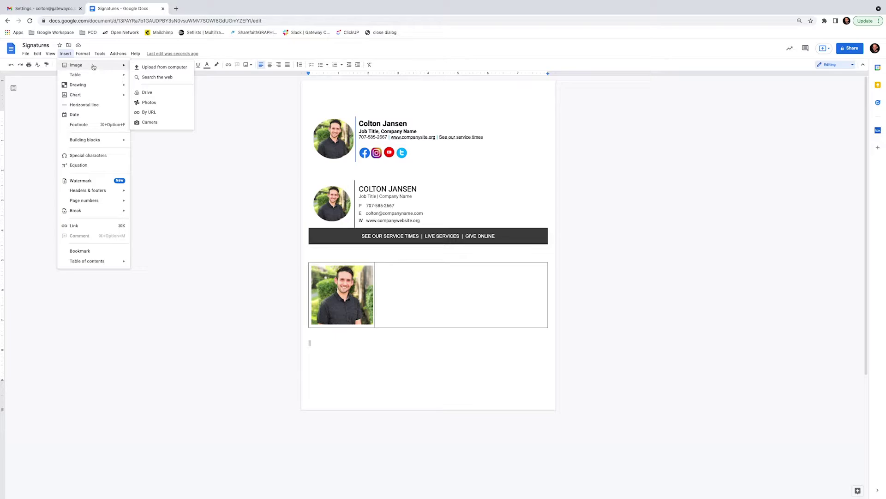
left_click(160, 67)
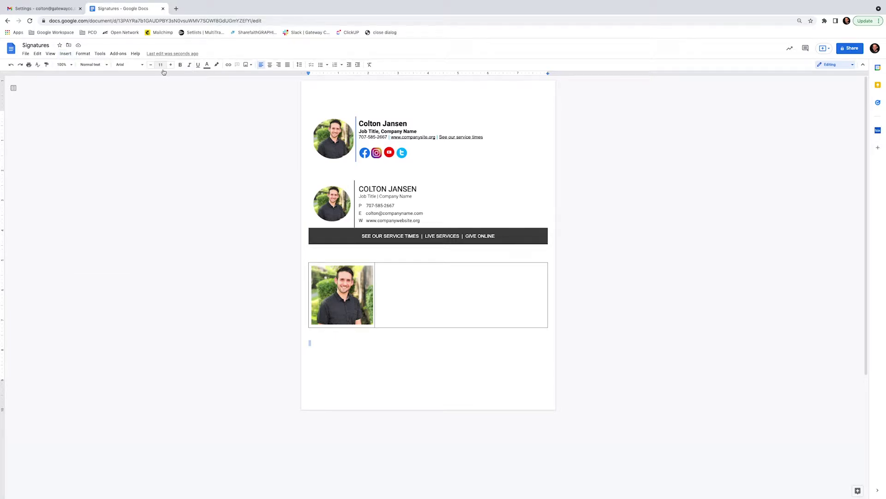
left_click(304, 42)
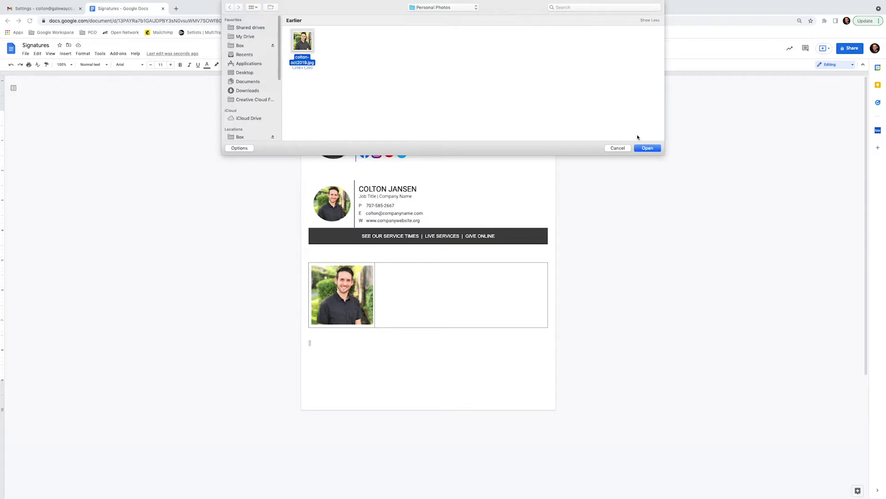
left_click(646, 147)
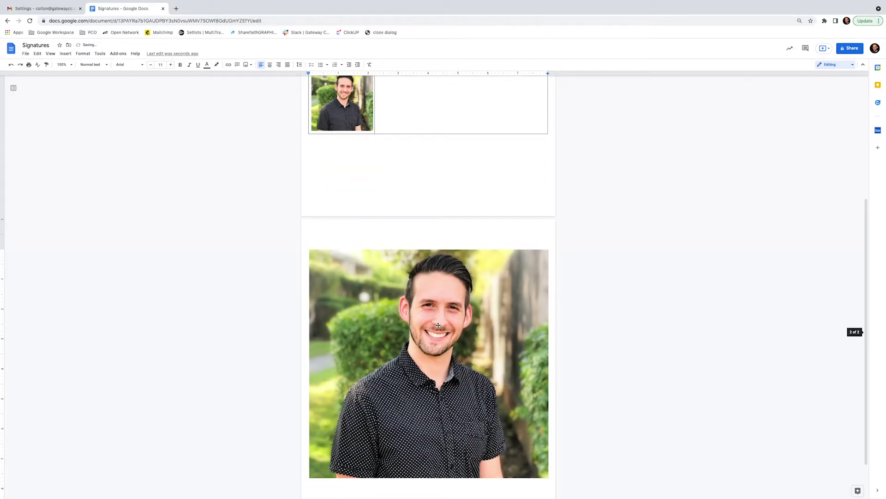
Step: Cut the large photo to the clipboard and start a new drawing
scroll(443, 314, "down", 2)
left_click(414, 300)
right_click(414, 300)
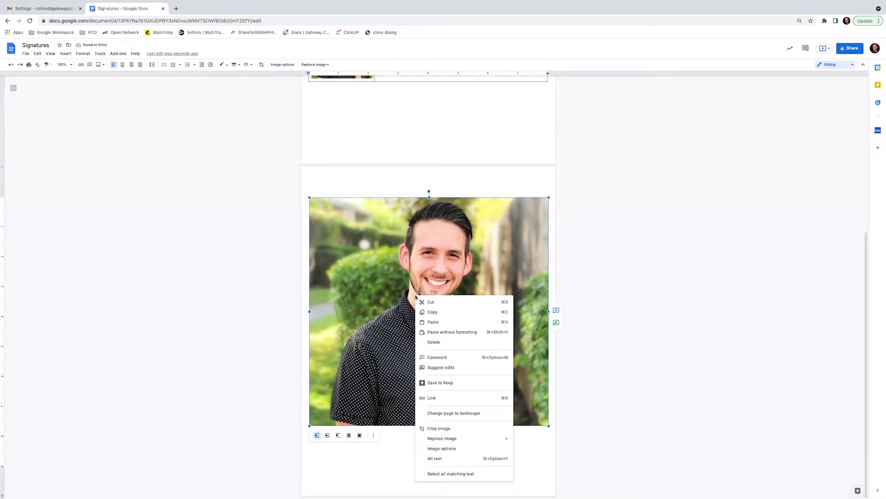
left_click(429, 302)
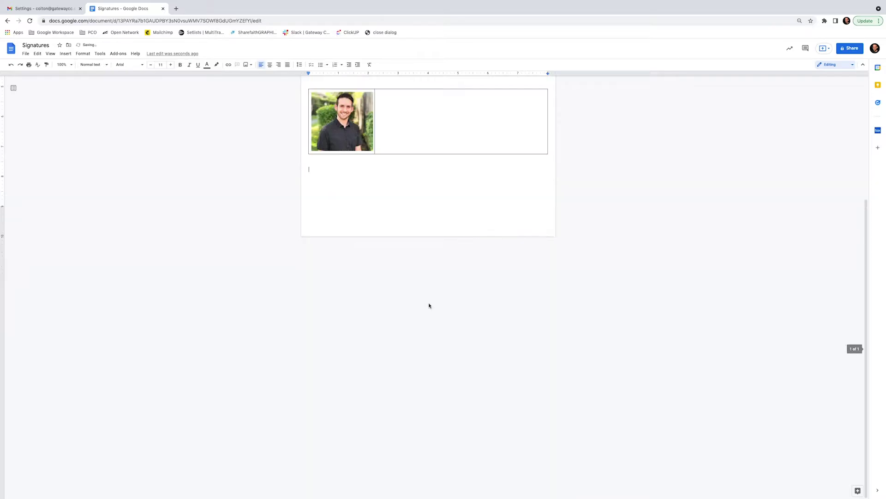
left_click(66, 54)
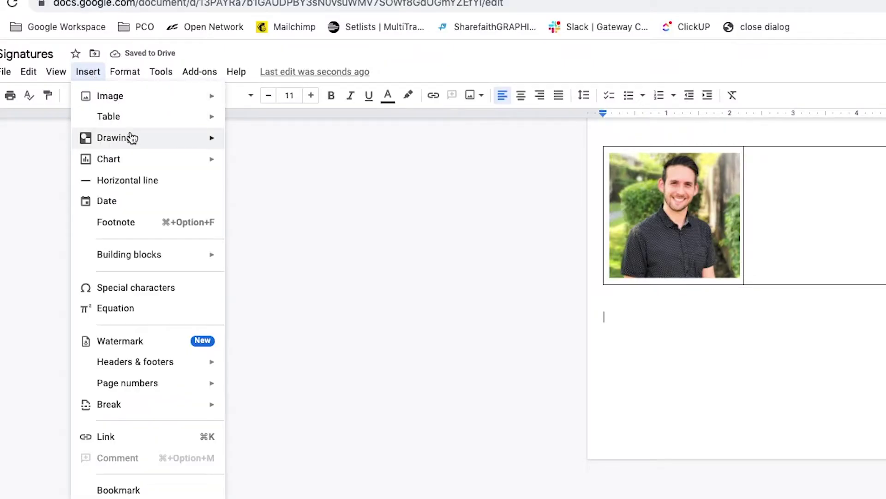
Step: Paste the portrait photo onto a new blank drawing canvas
mouse_move(84, 84)
left_click(254, 144)
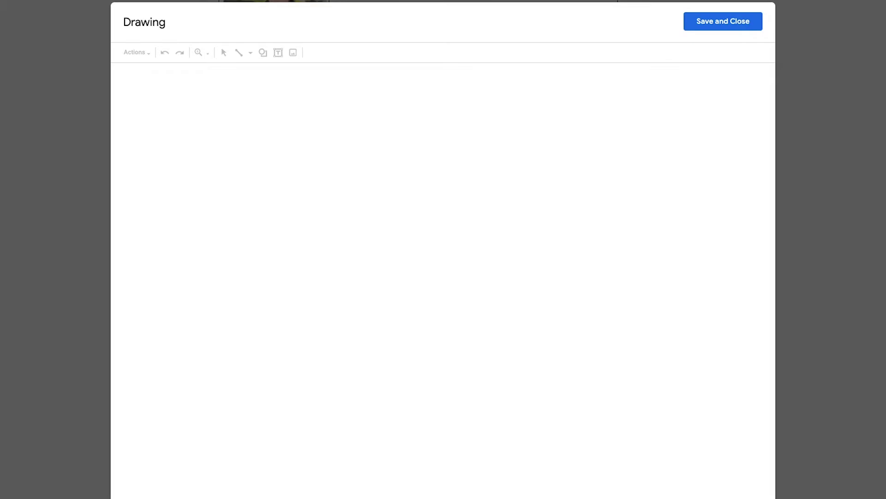
right_click(182, 136)
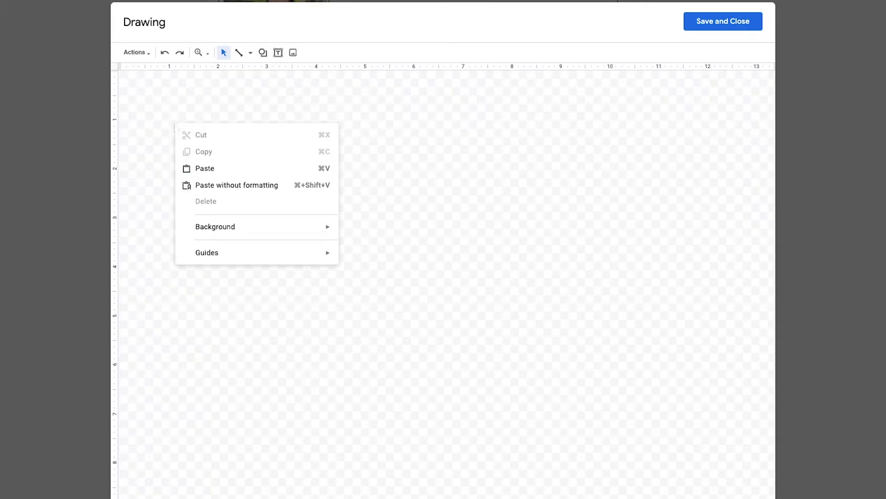
left_click(220, 167)
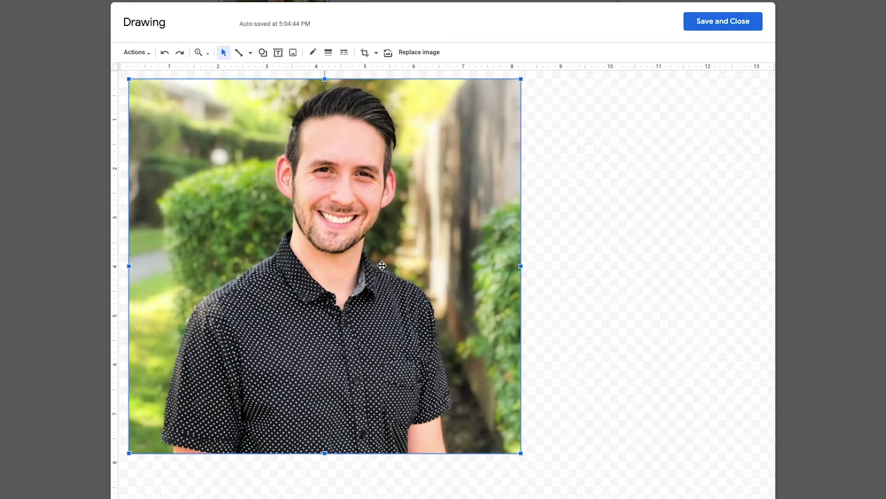
Step: Mask the photo into an oval, download Signatures.png, and save the drawing into the document
left_click(377, 54)
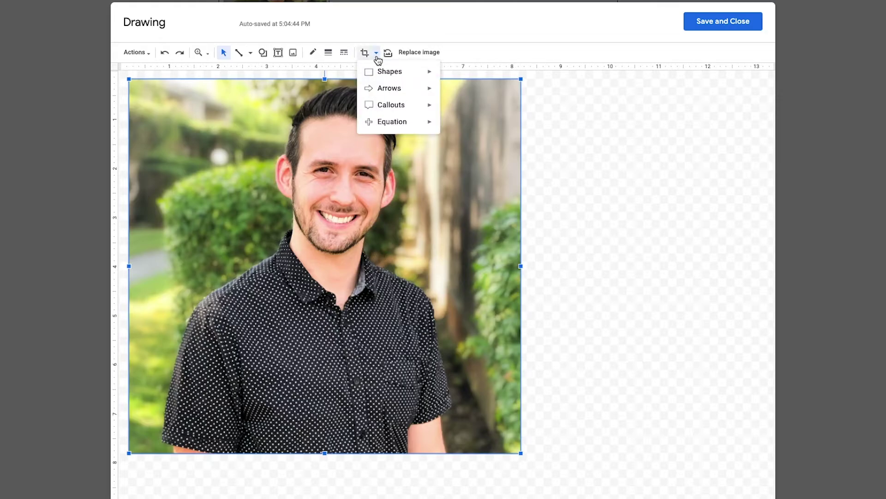
mouse_move(400, 74)
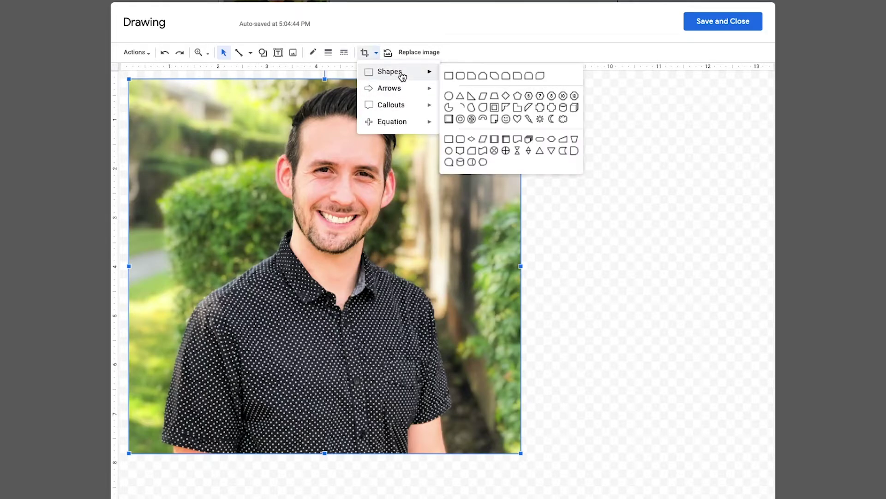
left_click(450, 98)
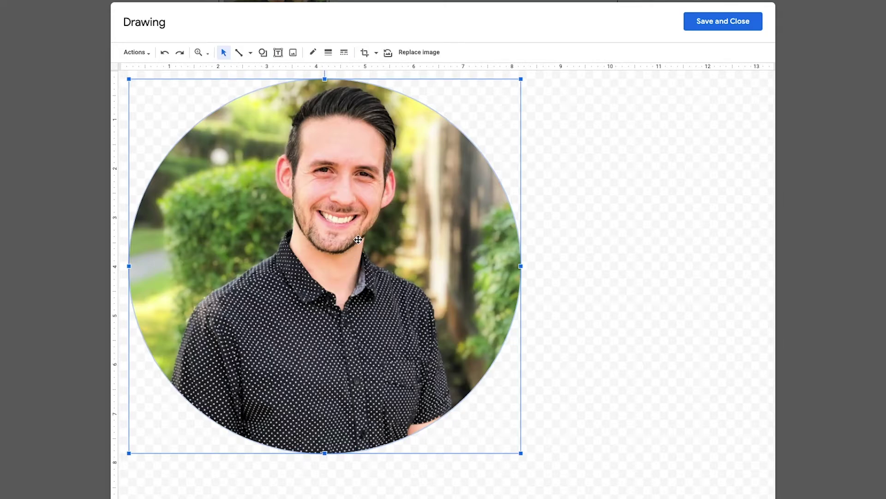
left_click(146, 55)
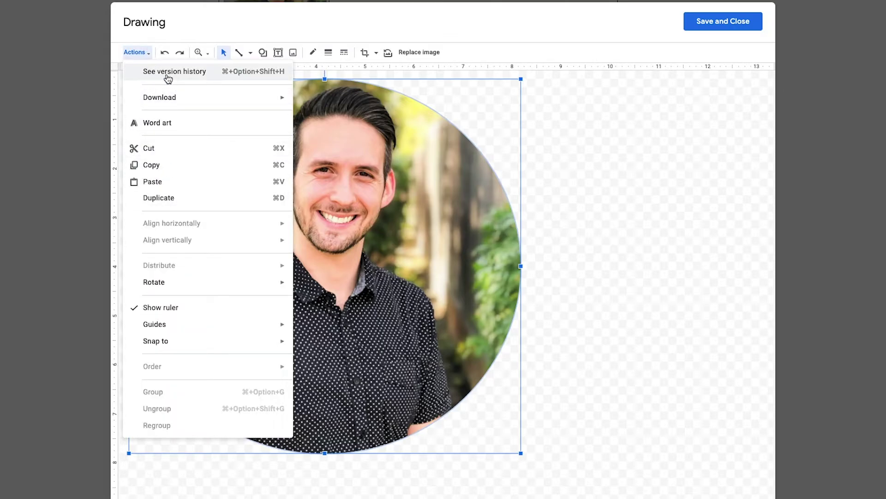
mouse_move(177, 98)
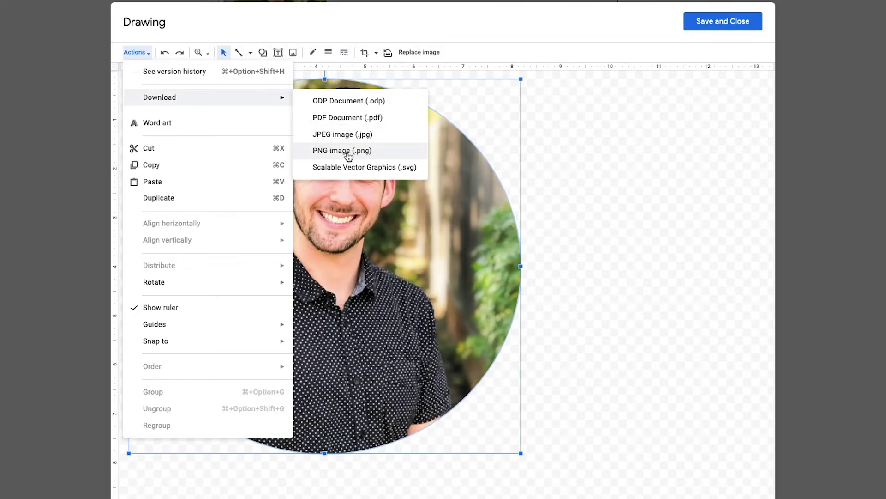
left_click(713, 25)
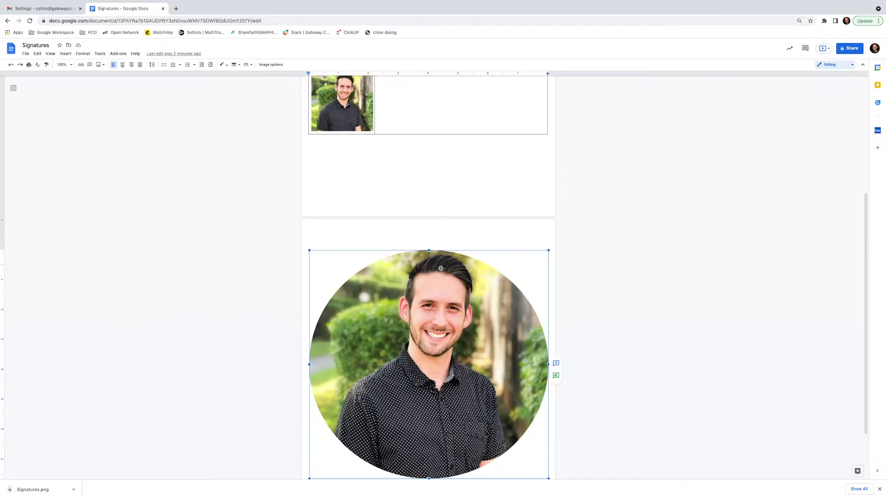
Step: Delete the oversized round photo and upload Signatures.png from Downloads
key("Delete")
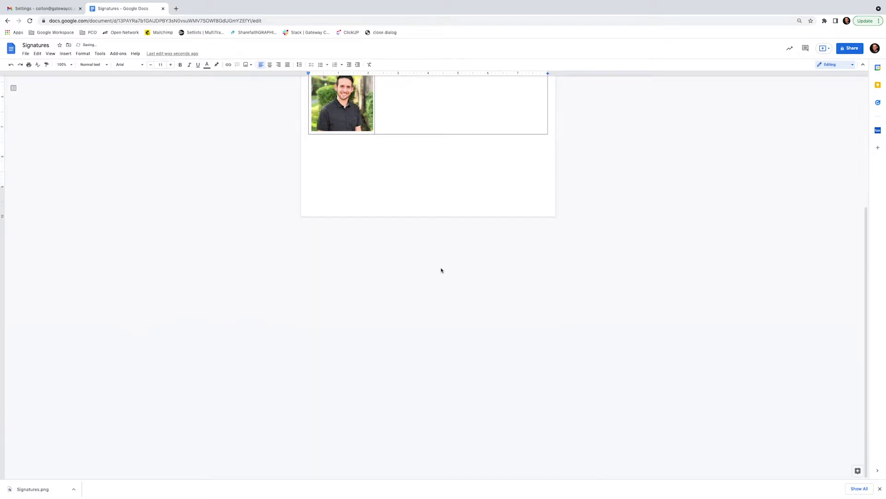
right_click(328, 156)
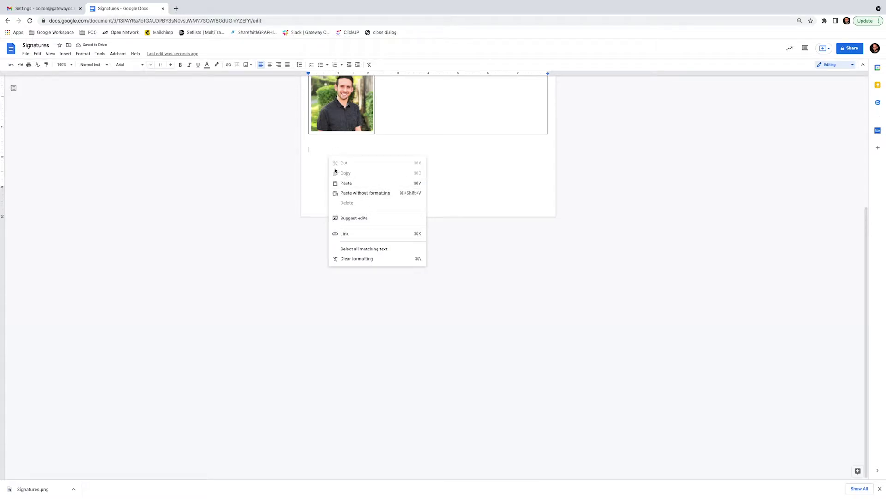
left_click(321, 159)
left_click(251, 65)
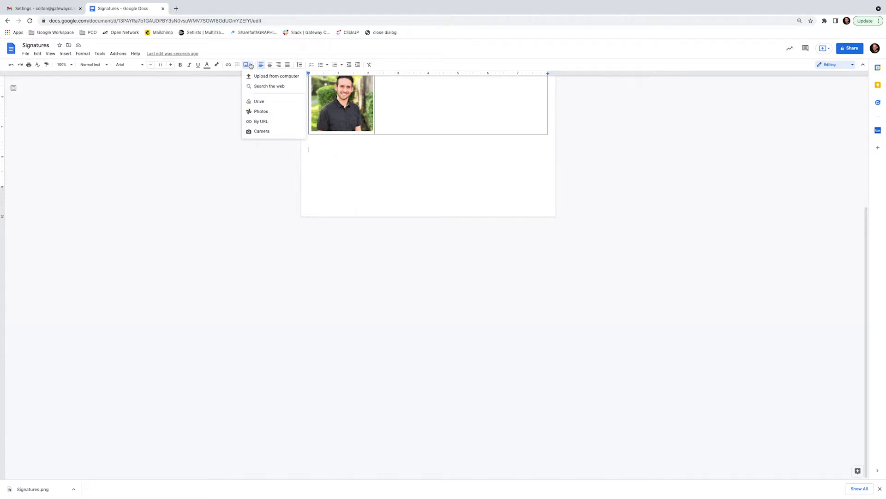
left_click(264, 77)
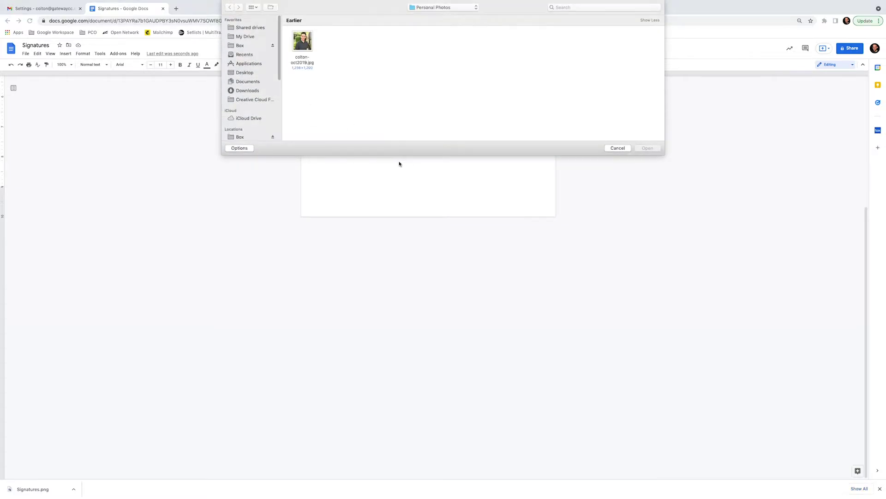
left_click(251, 91)
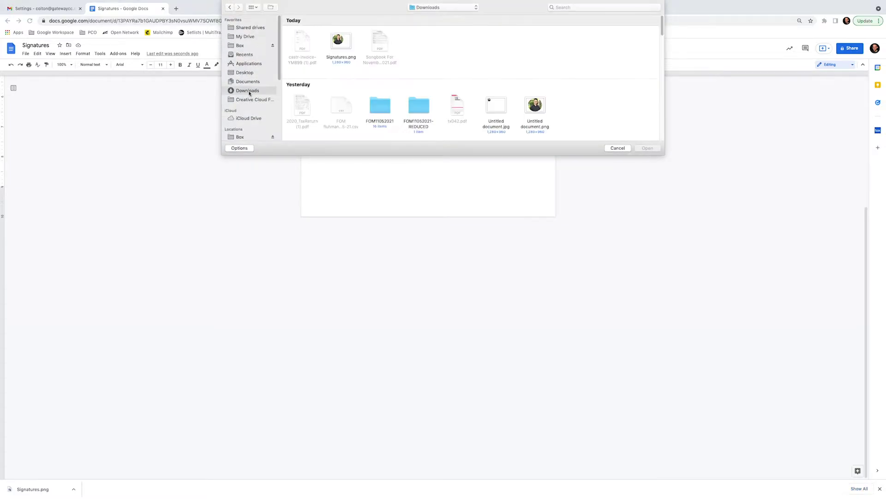
left_click(342, 41)
left_click(648, 148)
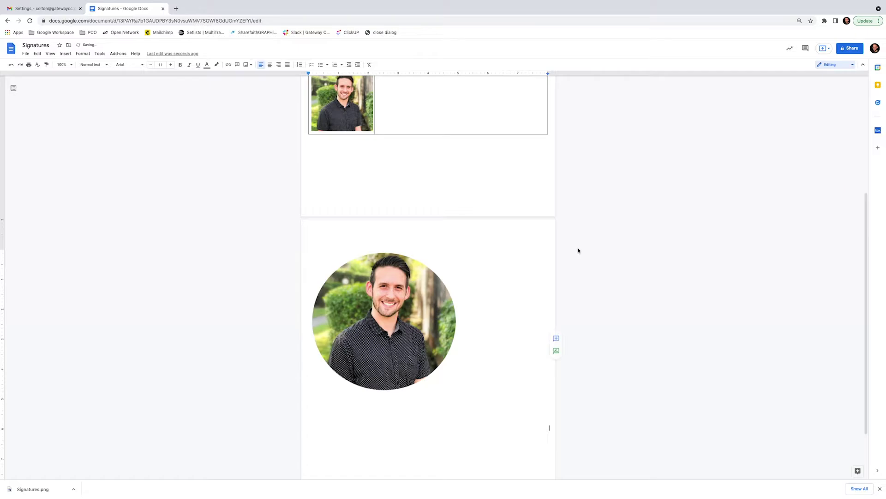
Step: Crop the empty space from the right and bottom of the round photo
left_click(474, 289)
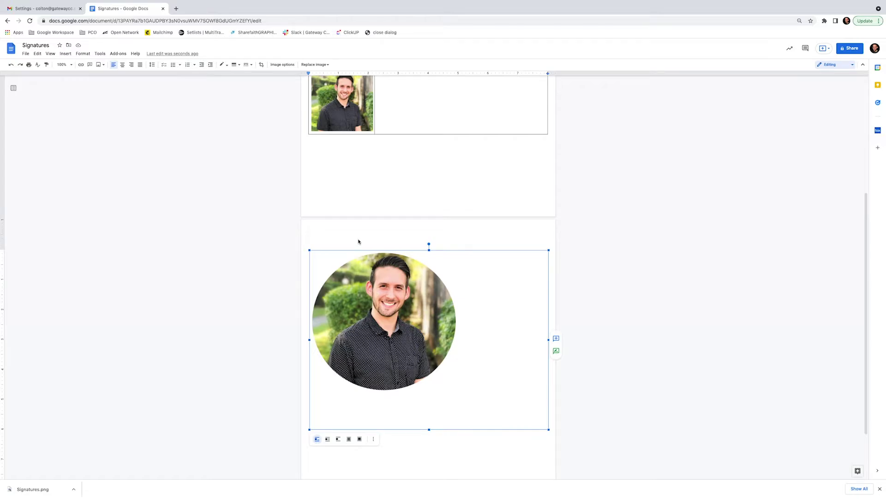
left_click(262, 65)
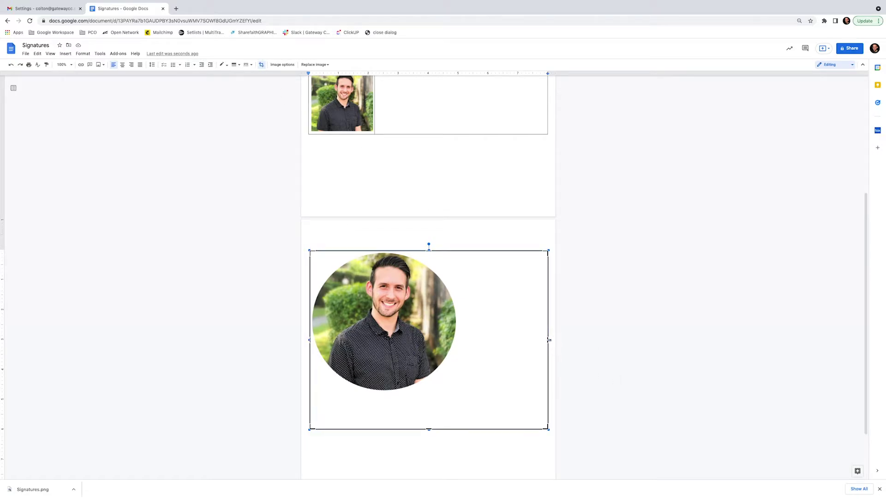
left_click_drag(549, 340, 457, 360)
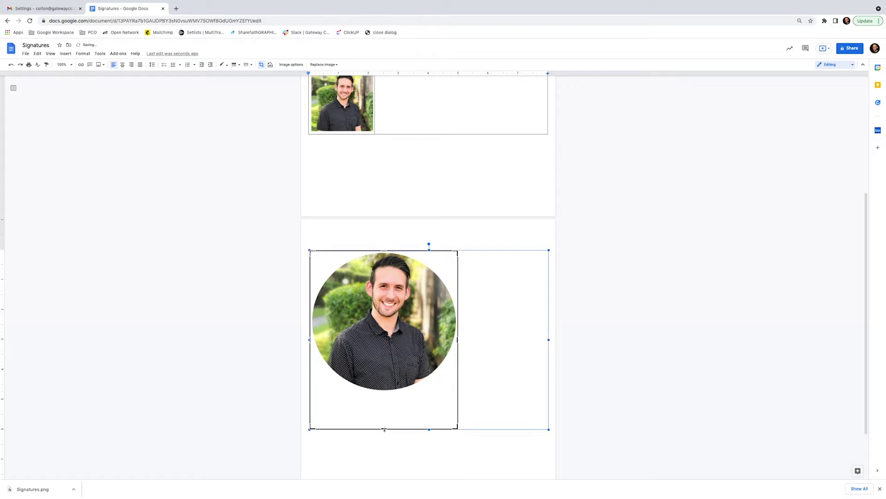
left_click_drag(385, 429, 389, 391)
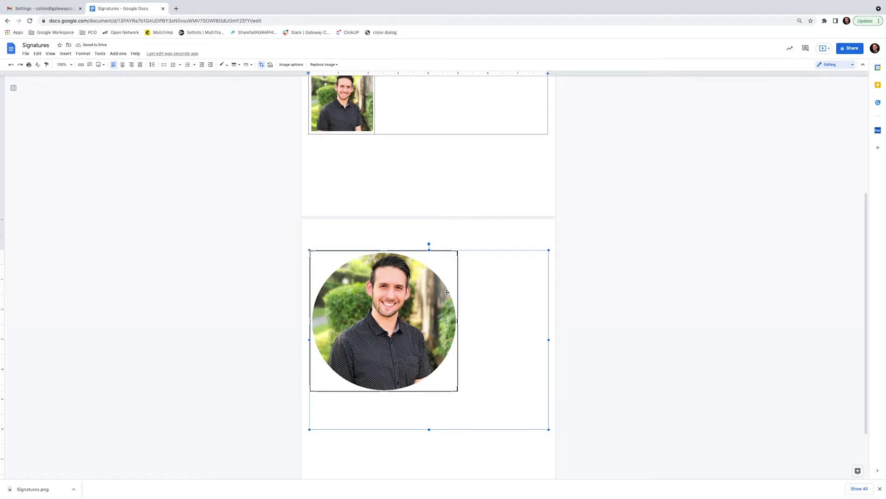
key("Return")
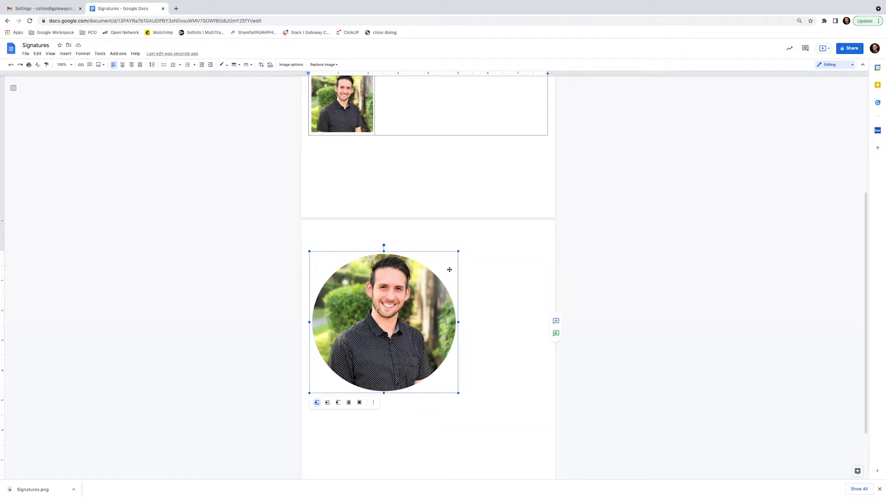
Step: Cut the cropped circle and remove the square photo from the table cell
scroll(393, 345, "up", 2)
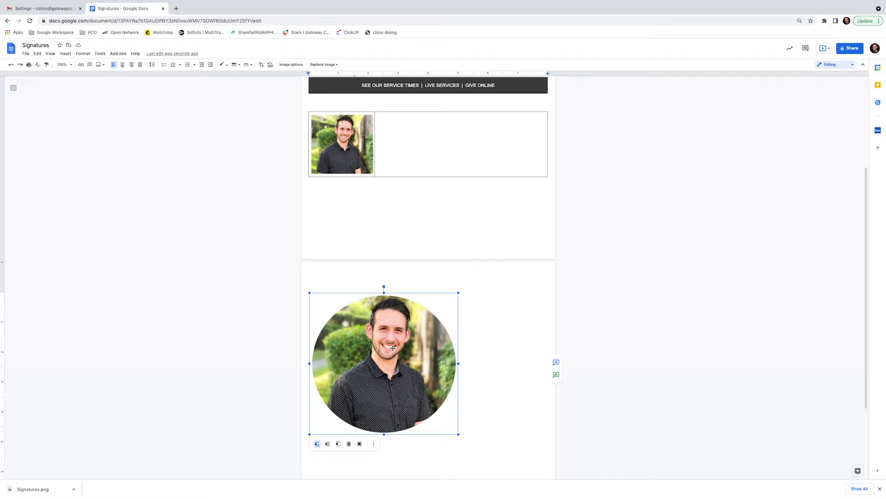
key("Delete")
left_click(344, 139)
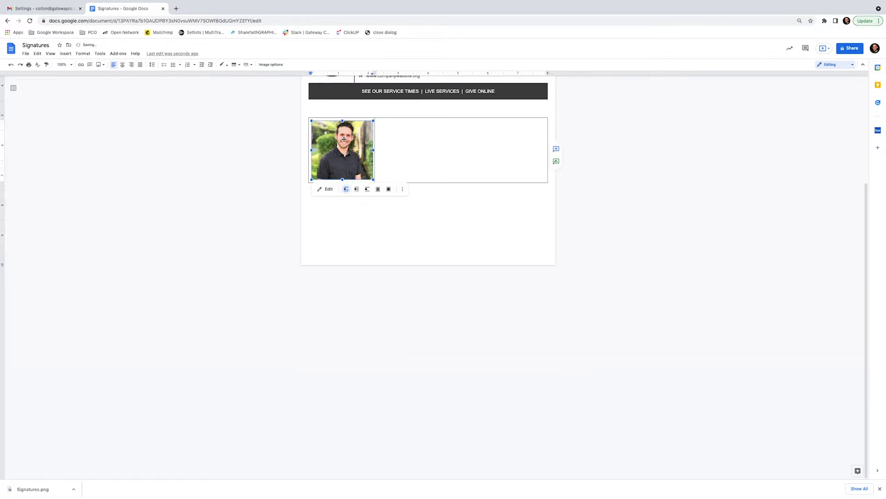
key("Delete")
Step: Paste the round photo into the table's left cell
key("ctrl+v")
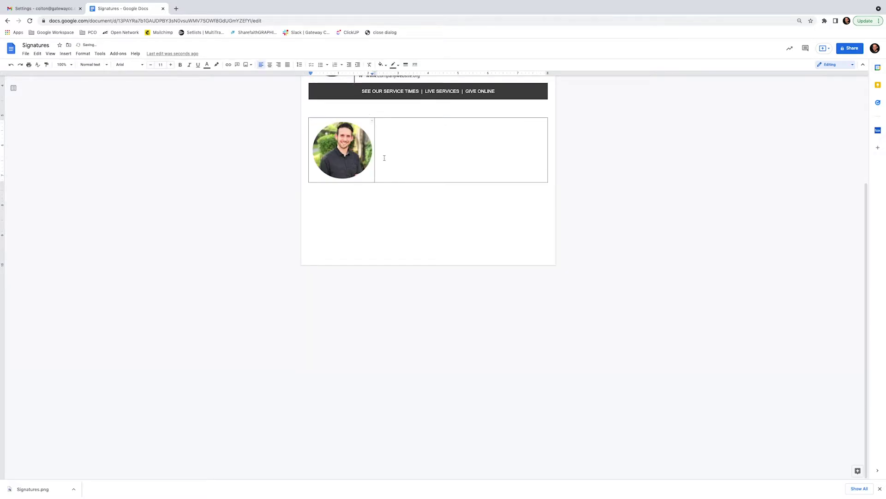
scroll(437, 164, "up", 3)
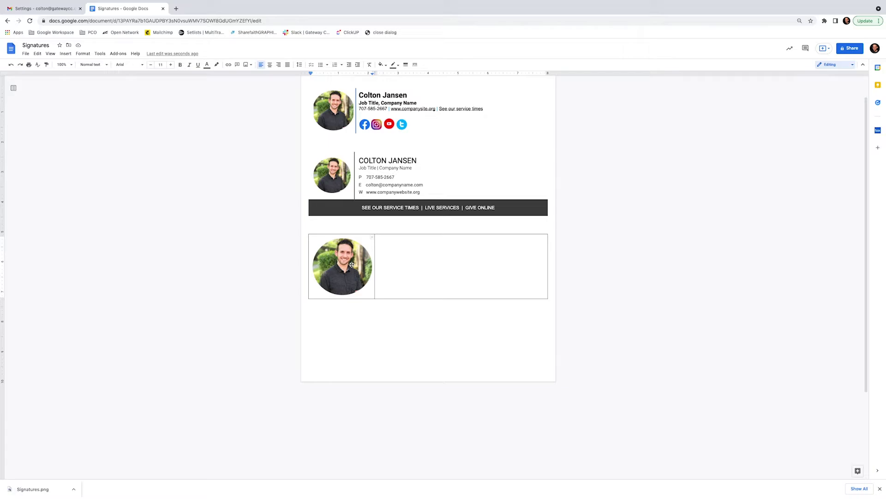
scroll(420, 283, "up", 1)
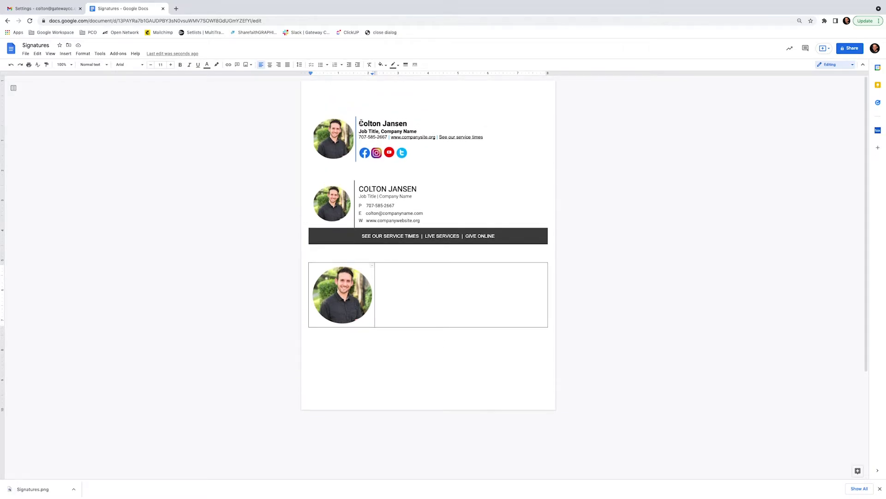
Step: Copy the second signature's name and Job Title | Company Name lines into the right cell
left_click_drag(360, 121, 409, 124)
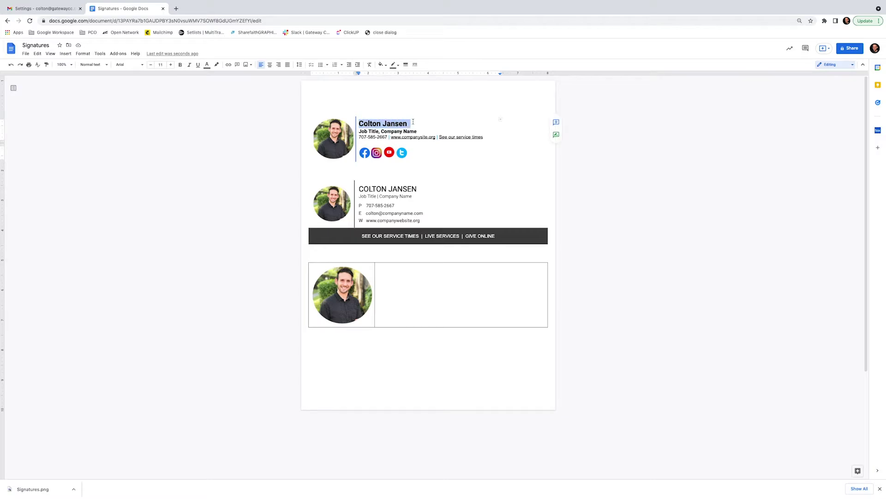
left_click(390, 279)
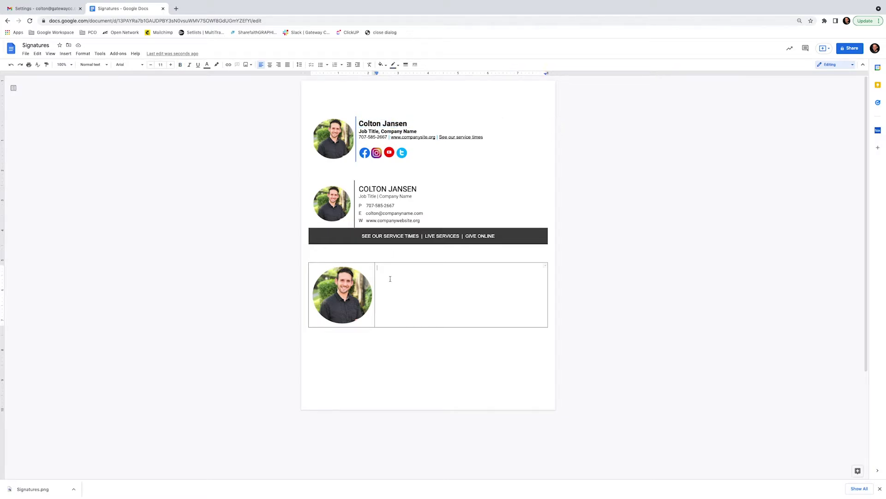
left_click_drag(408, 123, 359, 124)
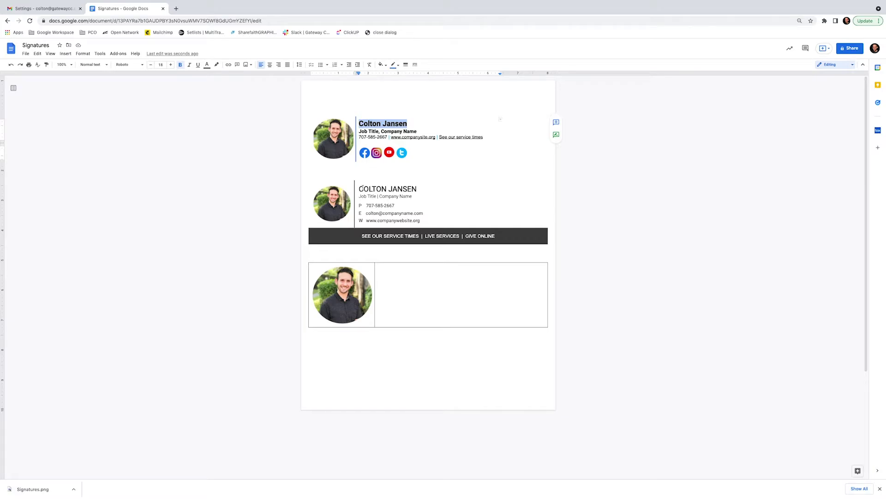
left_click_drag(359, 188, 413, 197)
key("ctrl+c")
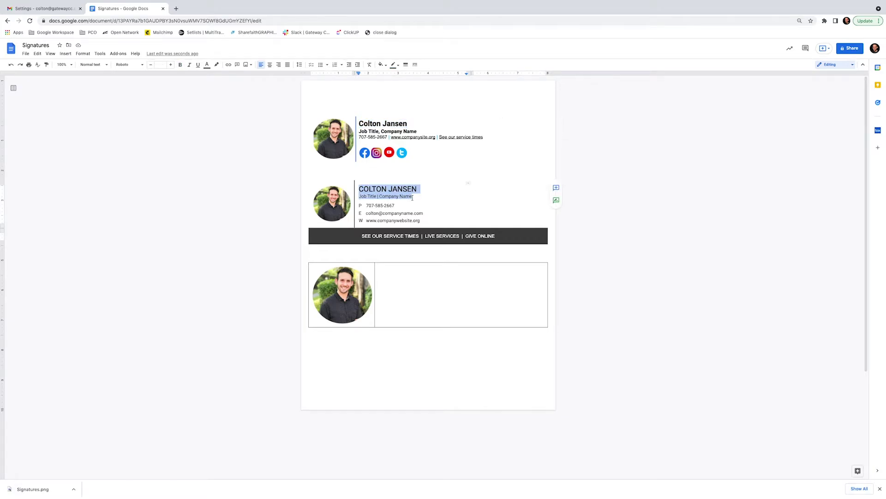
triple_click(393, 268)
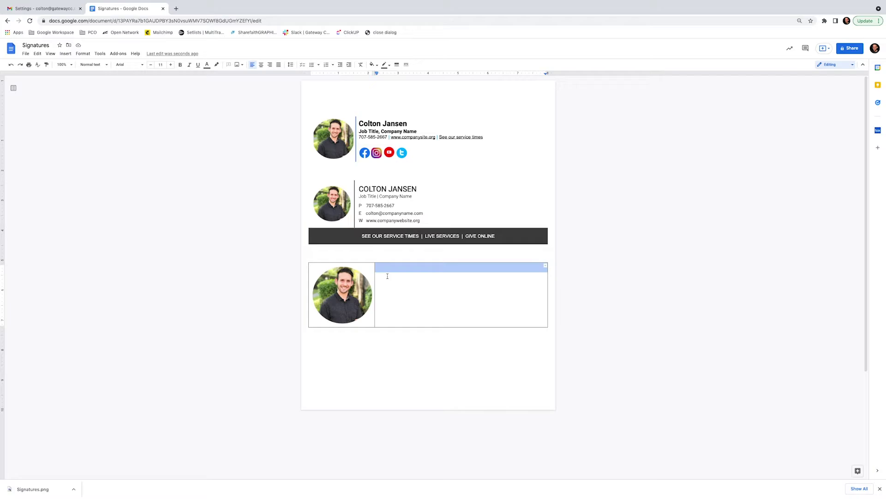
left_click(386, 271)
key("ctrl+v")
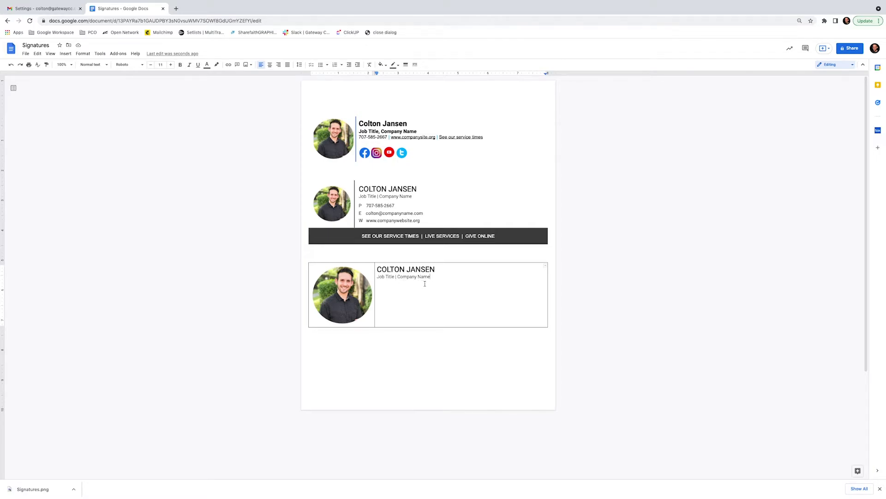
Step: Add a contact line below the job title: the phone number | company name | services times
key("Return")
type("707")
type("-555-6667")
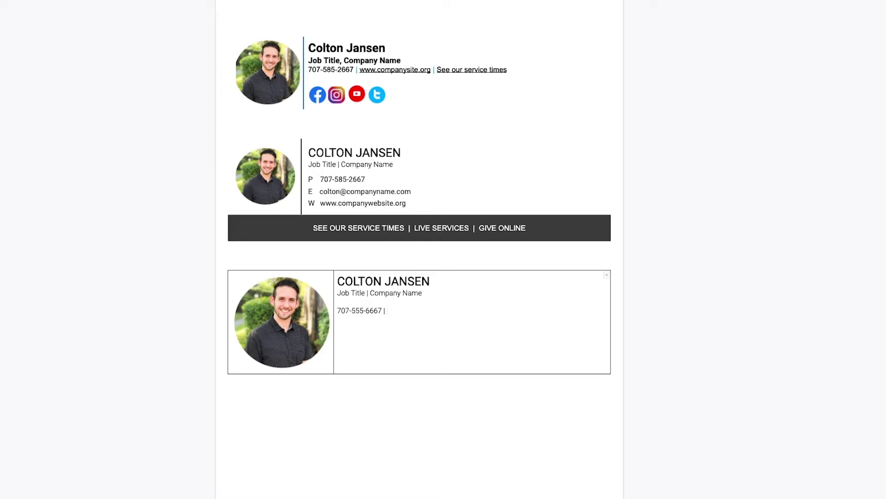
type("| company s")
key("BackSpace")
key("BackSpace")
type("name | services times")
left_click(395, 343)
left_click(371, 337)
Step: Copy the first signature's four social icons onto a line below the contact line
left_click_drag(390, 95, 317, 94)
right_click(317, 94)
left_click(335, 121)
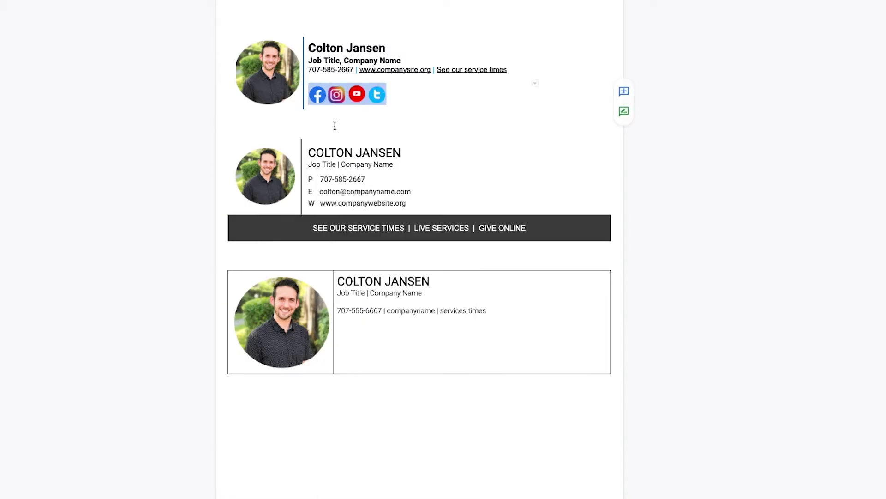
left_click(351, 339)
left_click(497, 311)
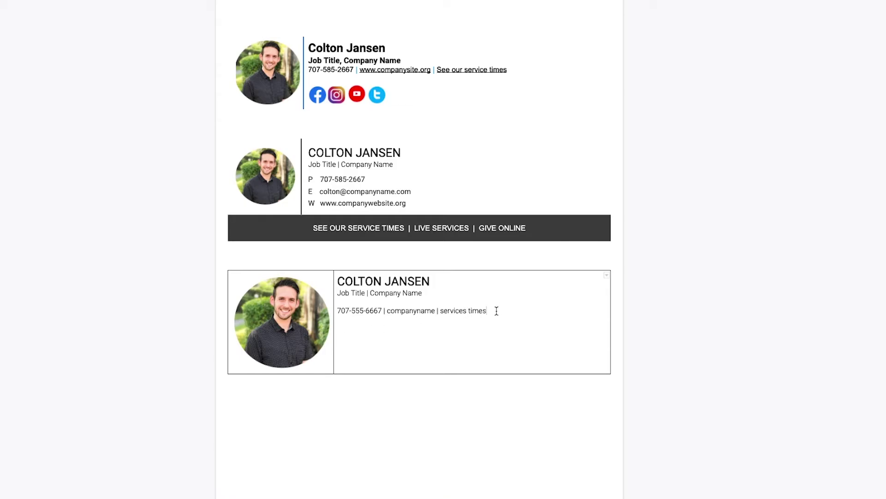
key("ctrl+v")
Step: Shrink the round photo by its corner handle to shorten the table row
left_click(313, 346)
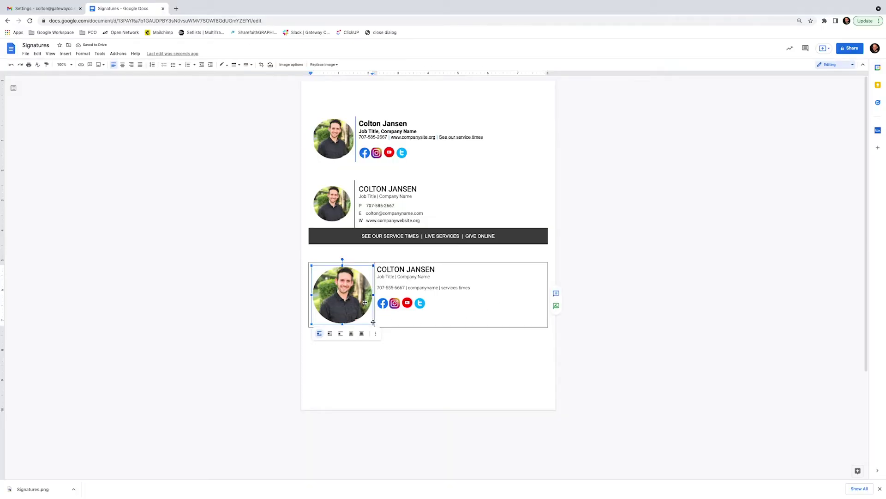
left_click_drag(362, 310, 365, 289)
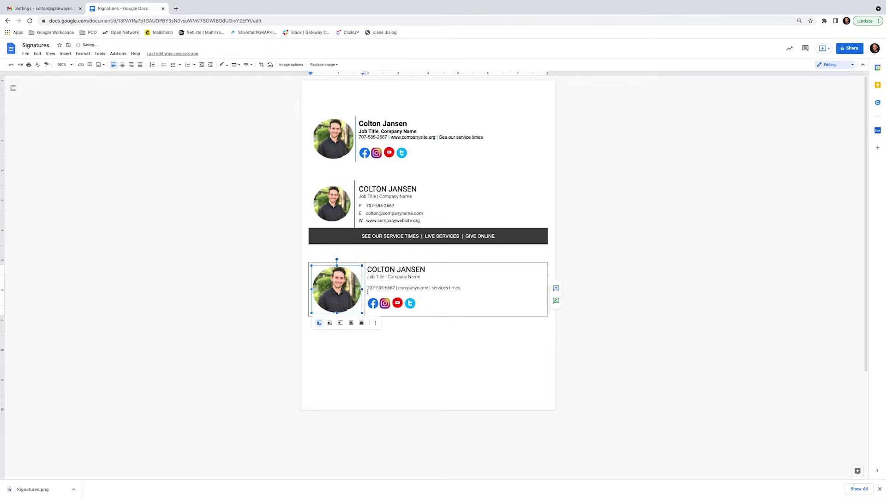
left_click(472, 288)
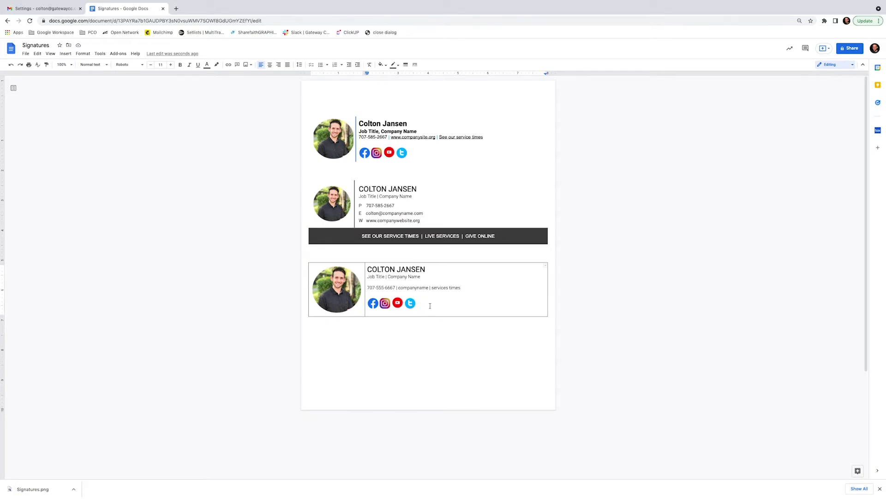
Step: Search the web for 'facebook icon' and insert the square blue logo after the last social icon
left_click(429, 302)
left_click(410, 305)
left_click(417, 303)
left_click(250, 67)
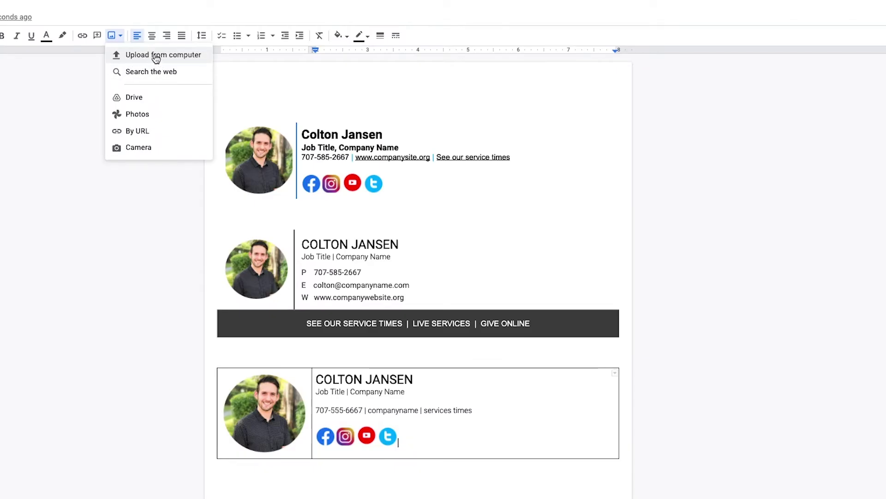
left_click(156, 74)
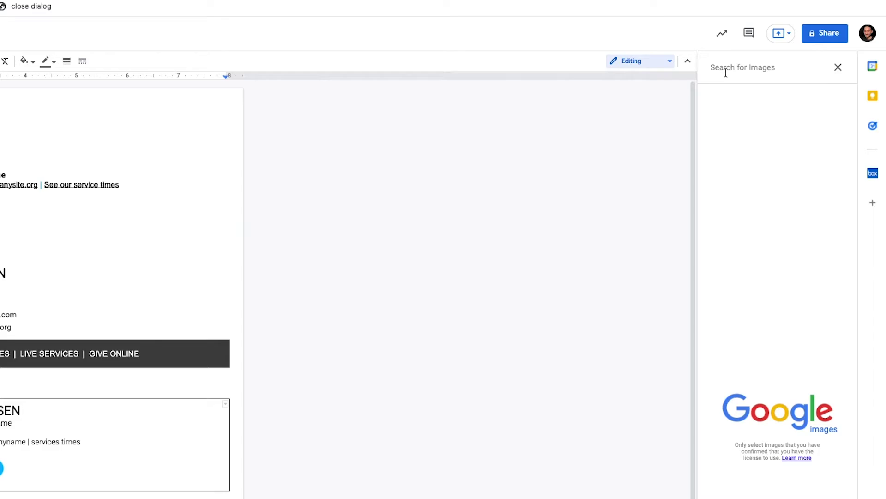
type("face")
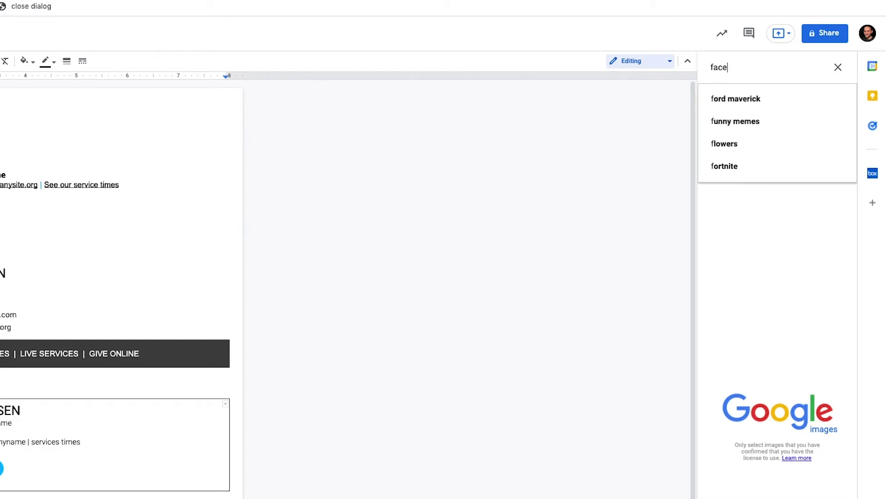
type("book icon")
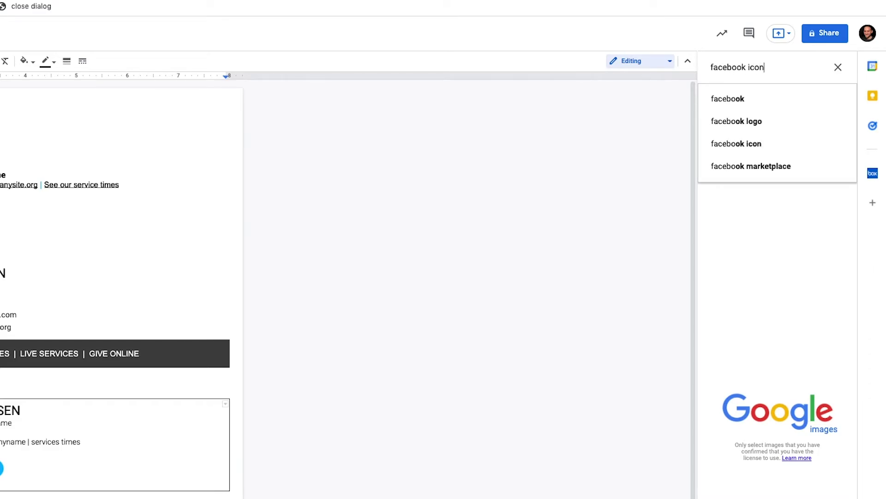
key("Return")
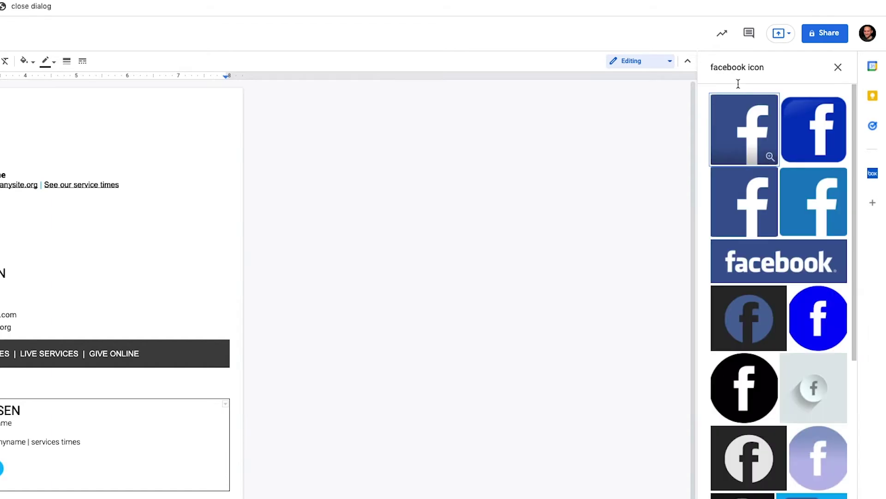
scroll(757, 263, "down", 2)
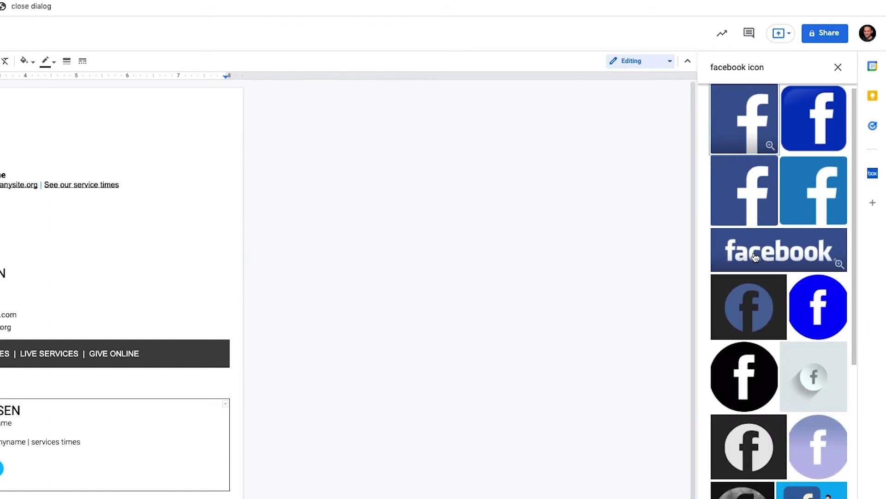
scroll(756, 256, "up", 2)
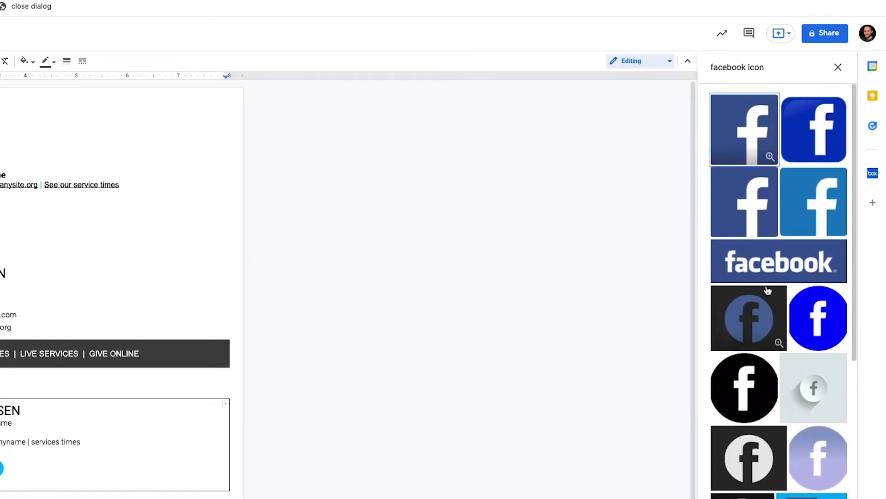
scroll(767, 290, "down", 1)
scroll(768, 290, "down", 10)
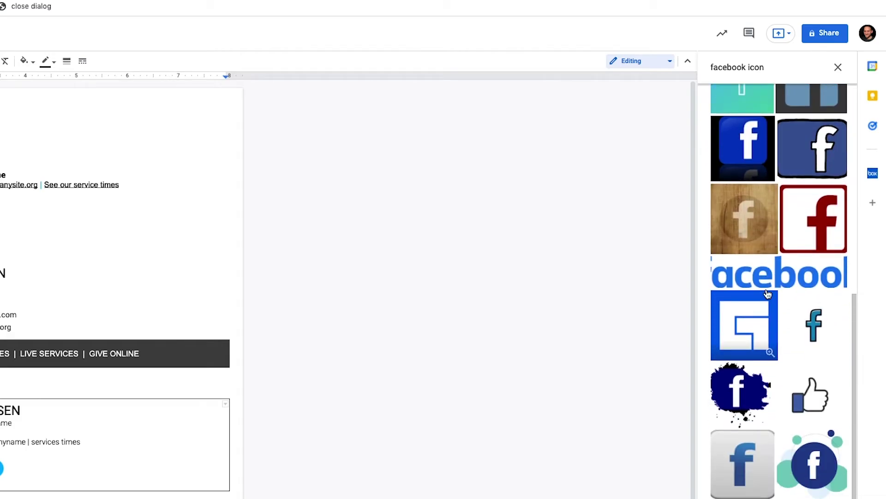
scroll(767, 293, "up", 3)
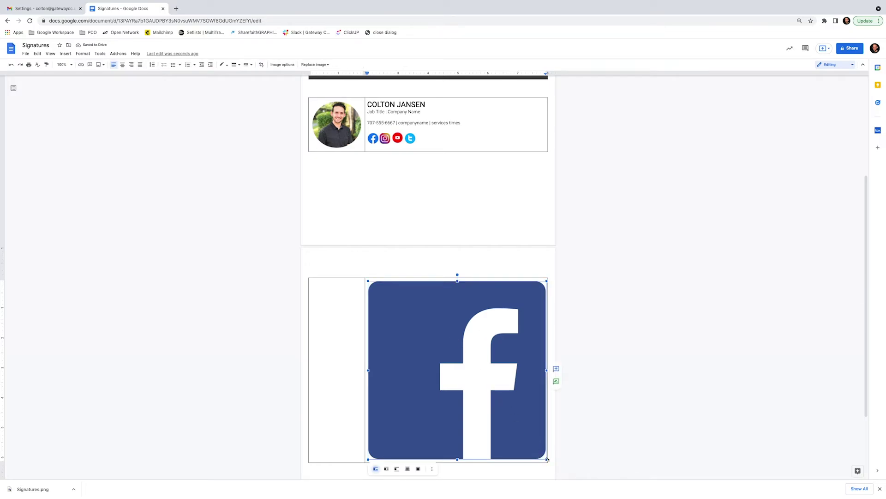
Step: Shrink the Facebook logo down to the size of the other social icons
left_click_drag(547, 459, 382, 297)
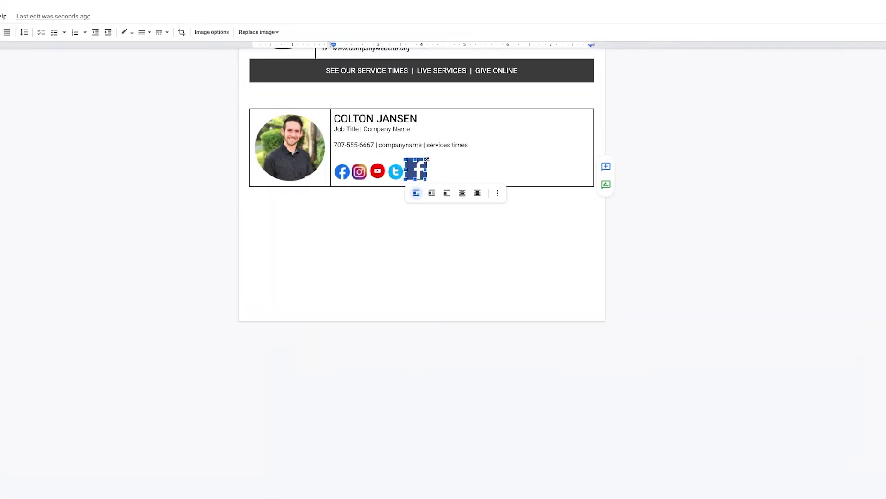
left_click_drag(422, 165, 418, 169)
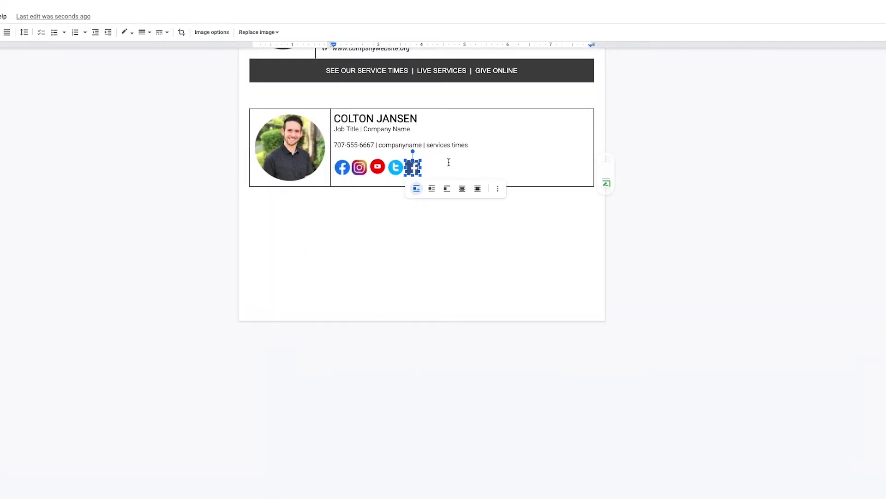
left_click(449, 162)
left_click(412, 169)
Step: Paste a second copy of the Facebook logo right after the first
left_click(430, 165)
key("ctrl+v")
left_click(433, 169)
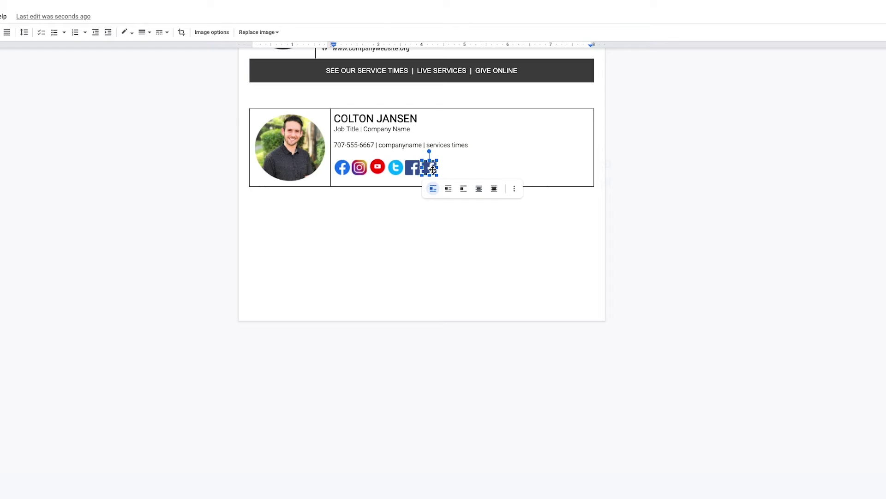
Step: Replace the duplicate logo with a light-blue Twitter bird found by a 'twitter icon' web search
right_click(433, 169)
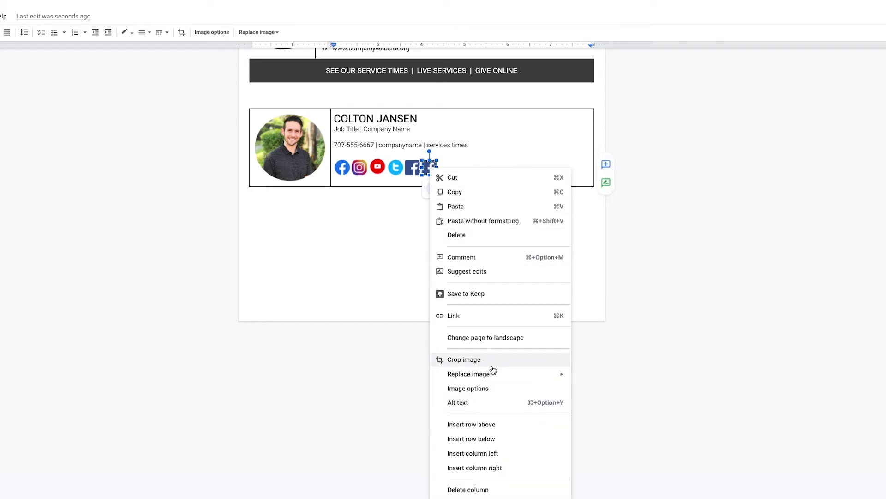
mouse_move(494, 374)
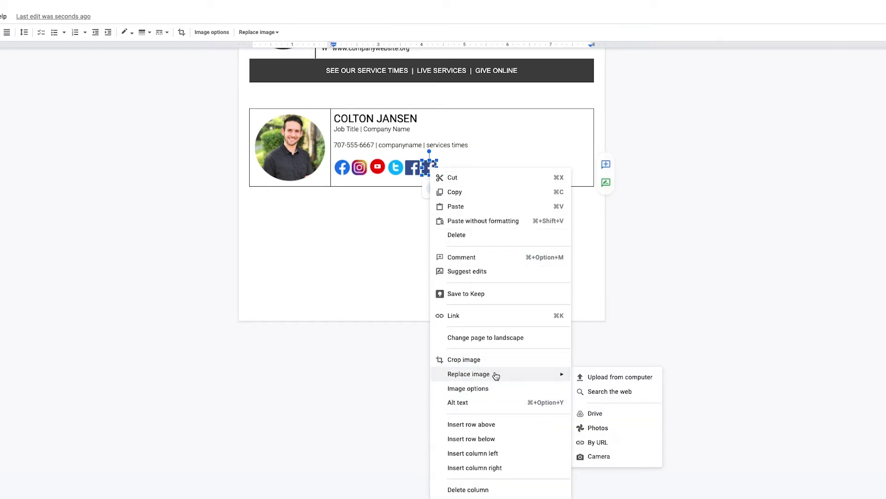
left_click(598, 391)
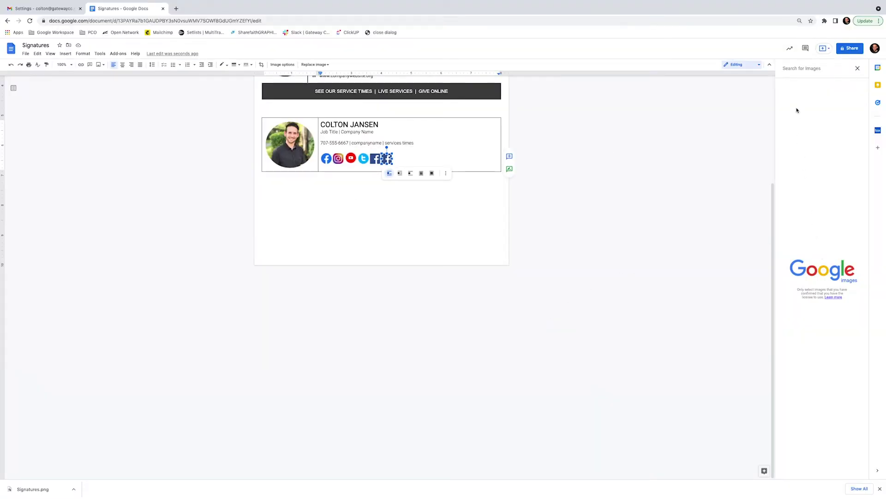
type("twitter icon")
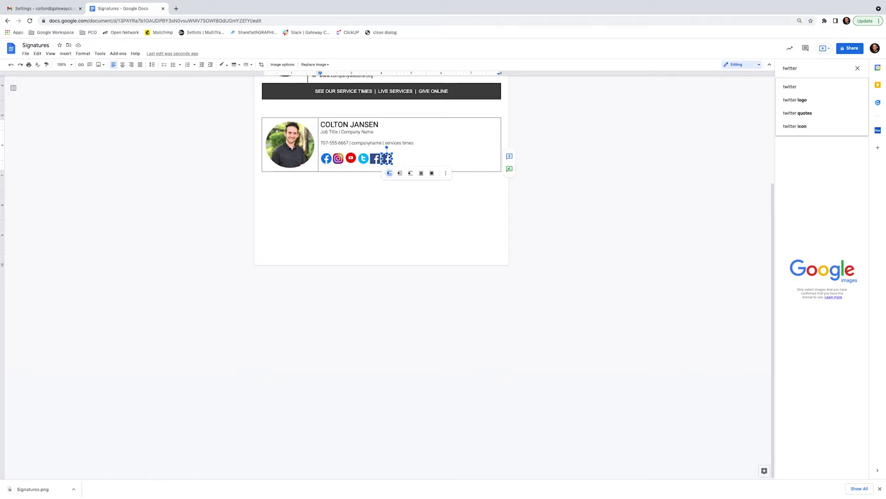
key("Return")
left_click(805, 227)
left_click(852, 471)
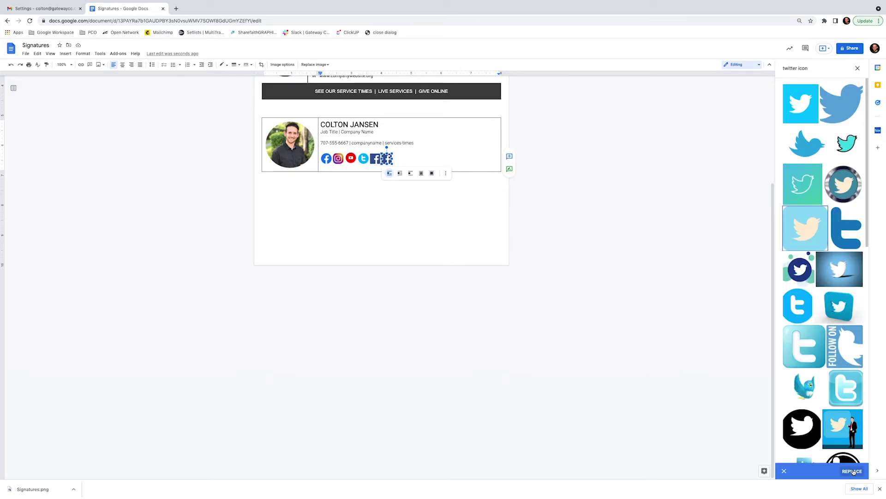
left_click(494, 152)
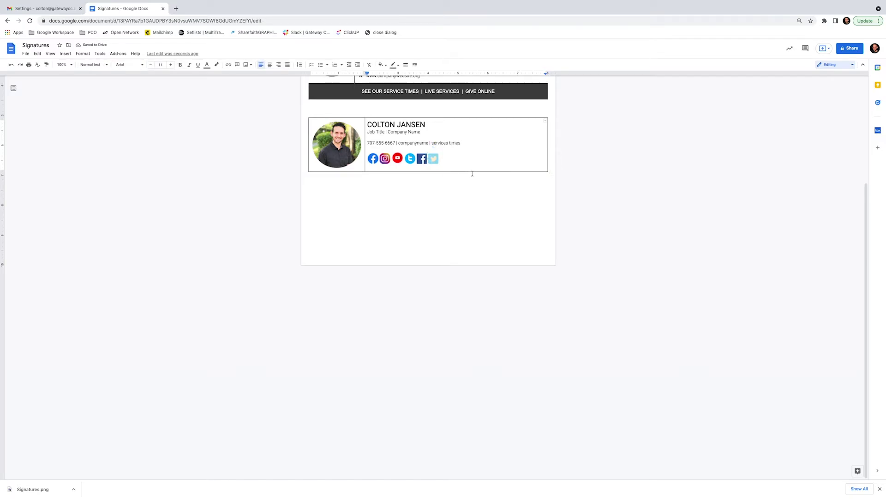
left_click(424, 158)
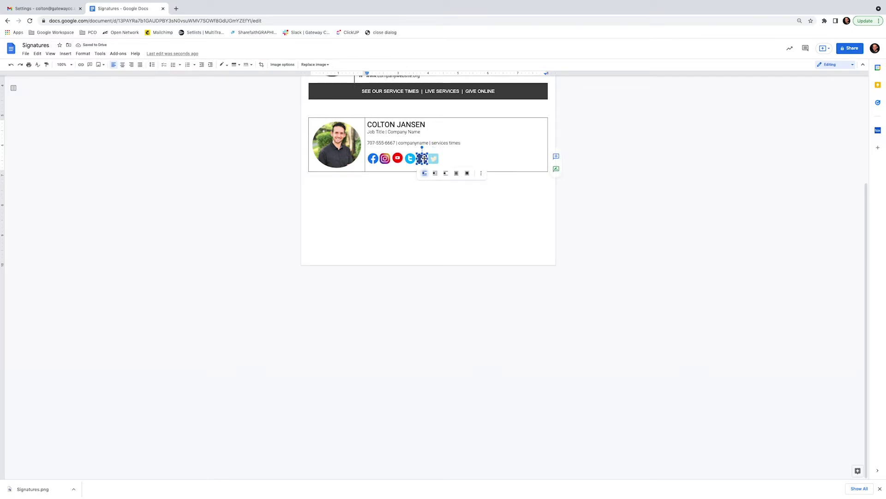
scroll(424, 159, "up", 1)
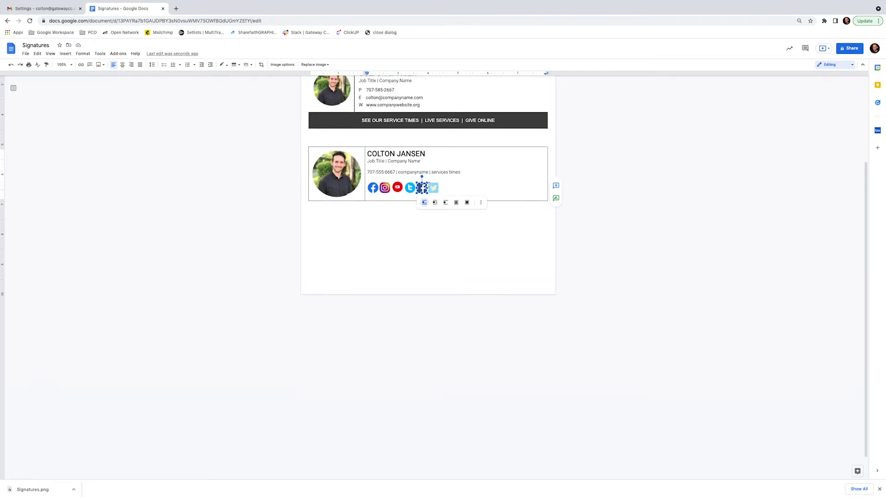
right_click(423, 189)
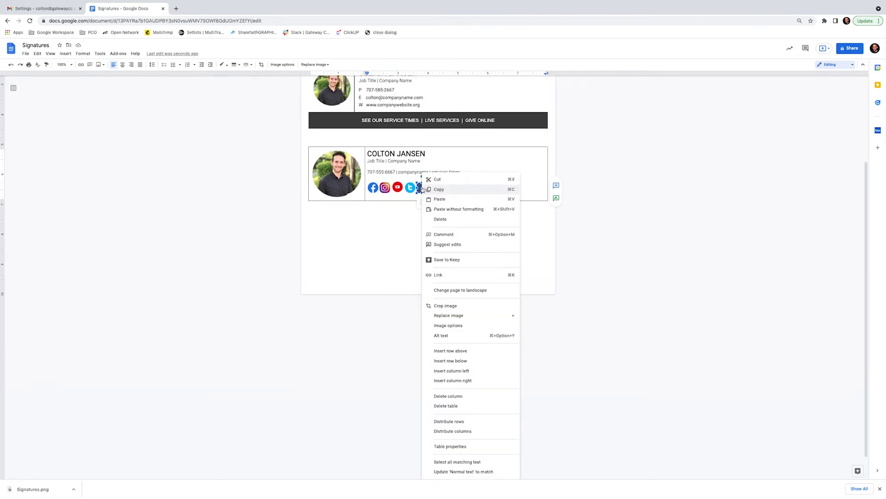
left_click(442, 275)
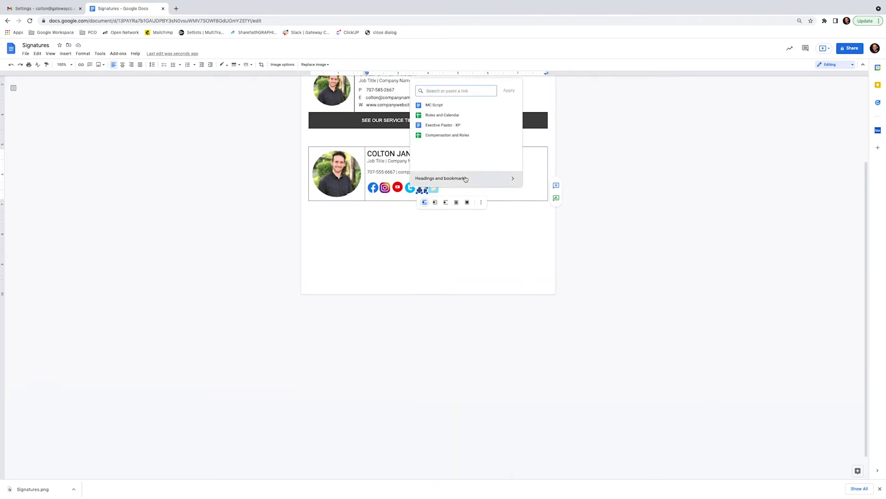
left_click(458, 191)
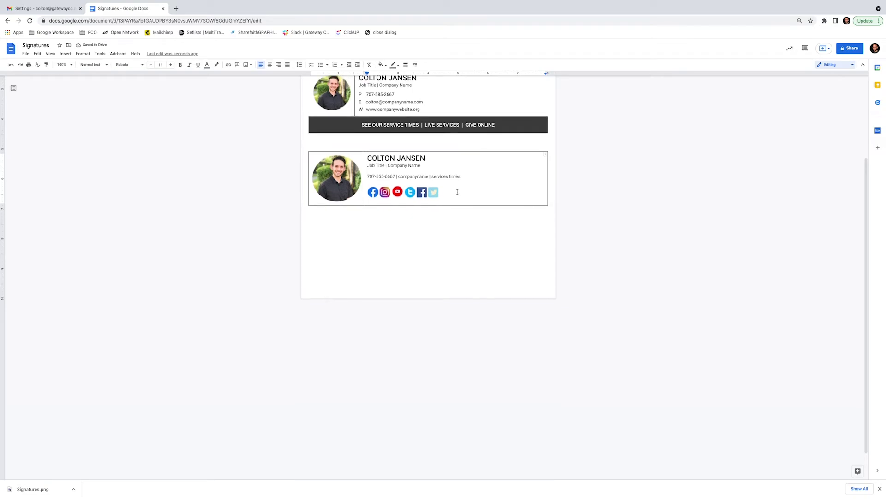
scroll(457, 191, "up", 3)
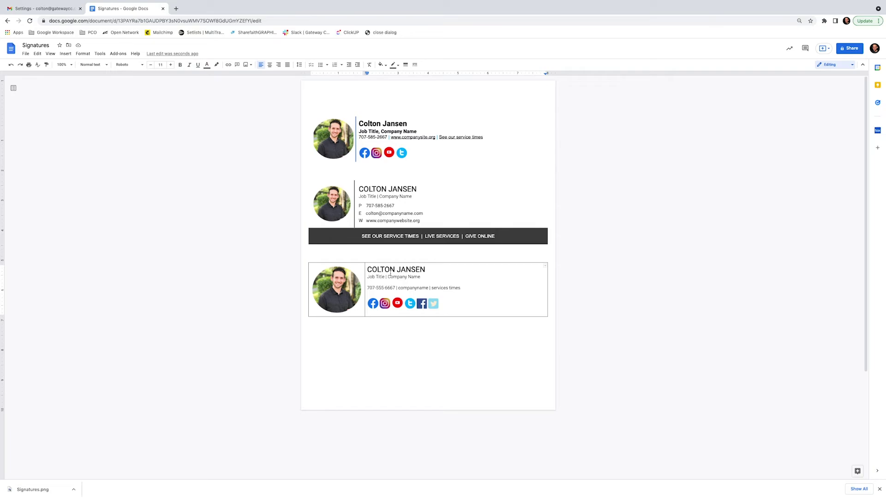
left_click(375, 262)
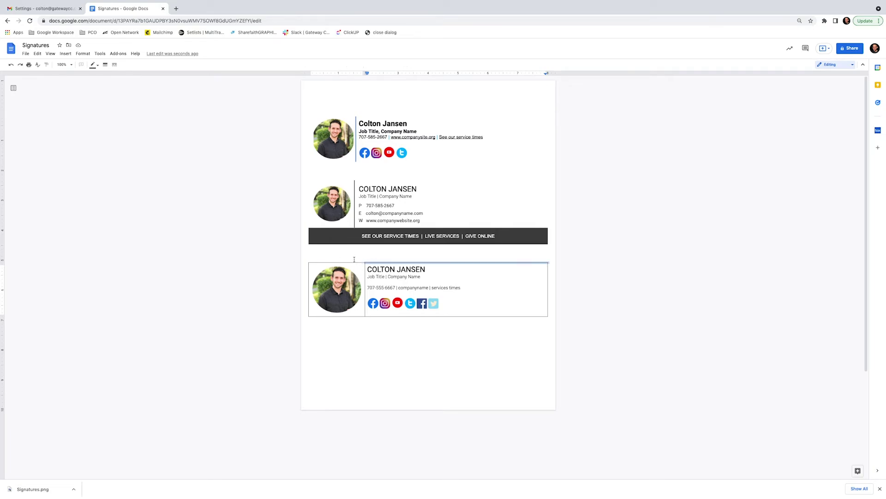
Step: Hide the right cell's top border by setting its width to 0pt
left_click(351, 262)
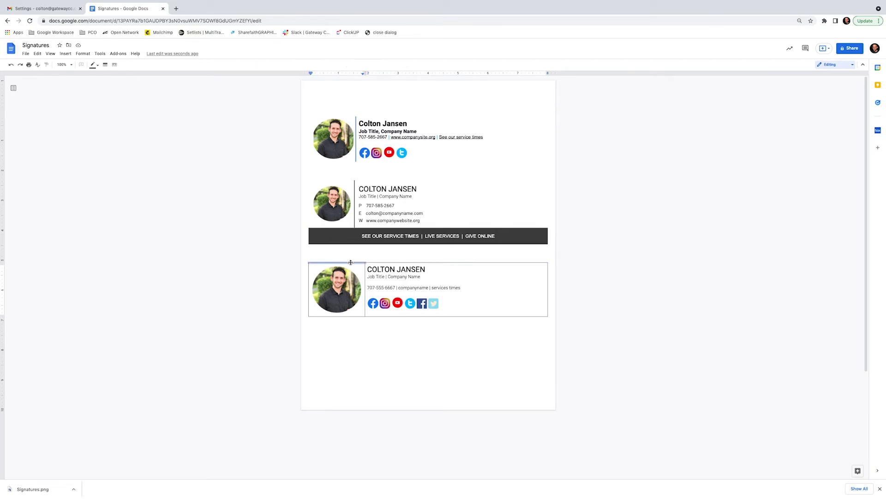
left_click(402, 263)
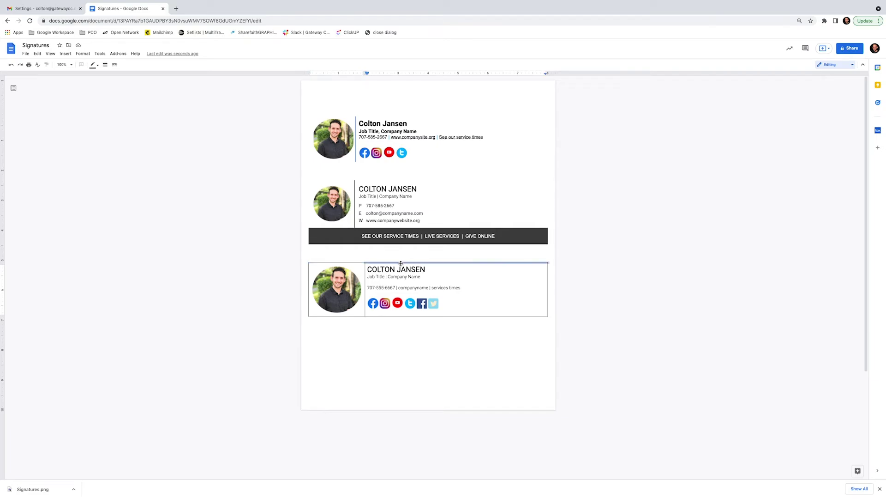
left_click(548, 276)
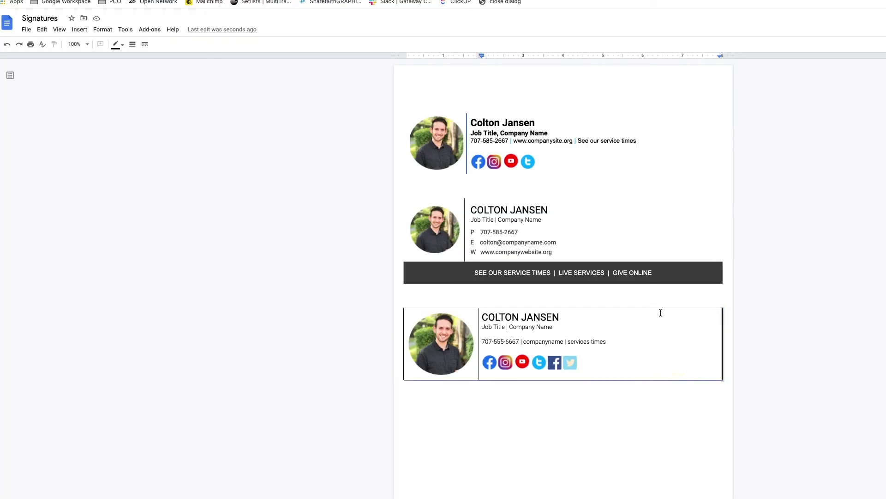
left_click(660, 308)
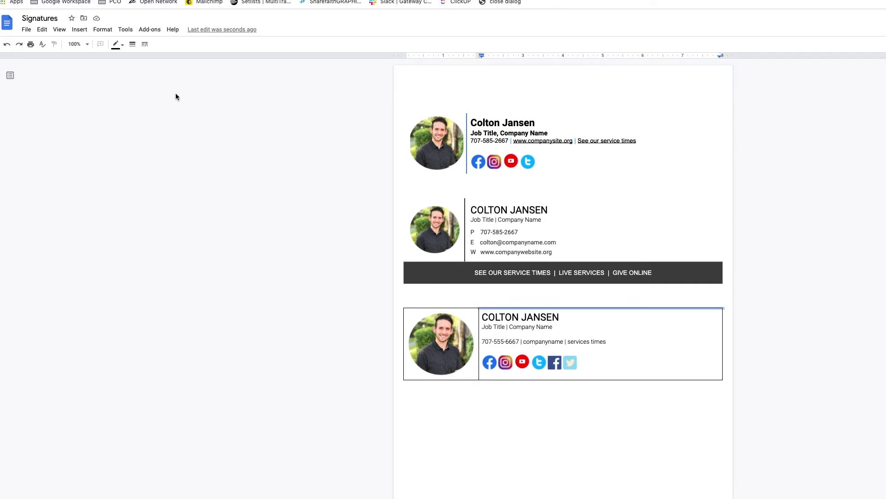
left_click(137, 48)
left_click(142, 60)
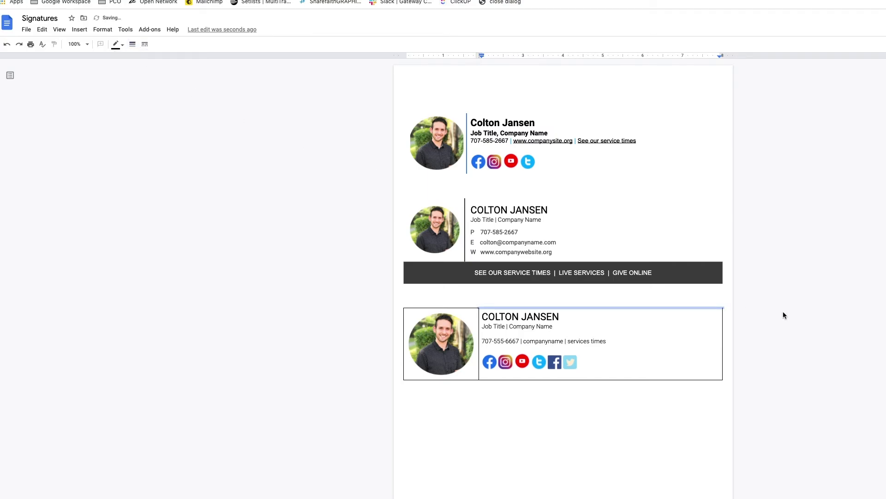
Step: Set the right cell's right and bottom borders and the photo cell's outer borders to 0pt
left_click(722, 320)
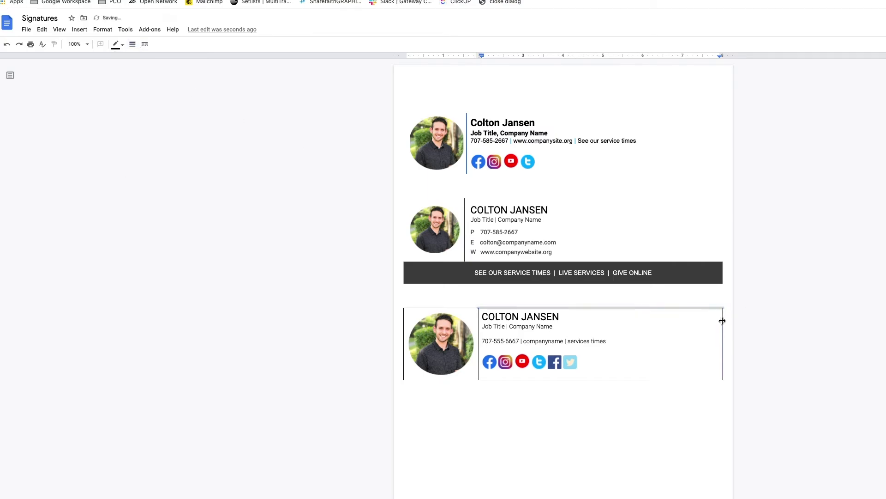
left_click(678, 380)
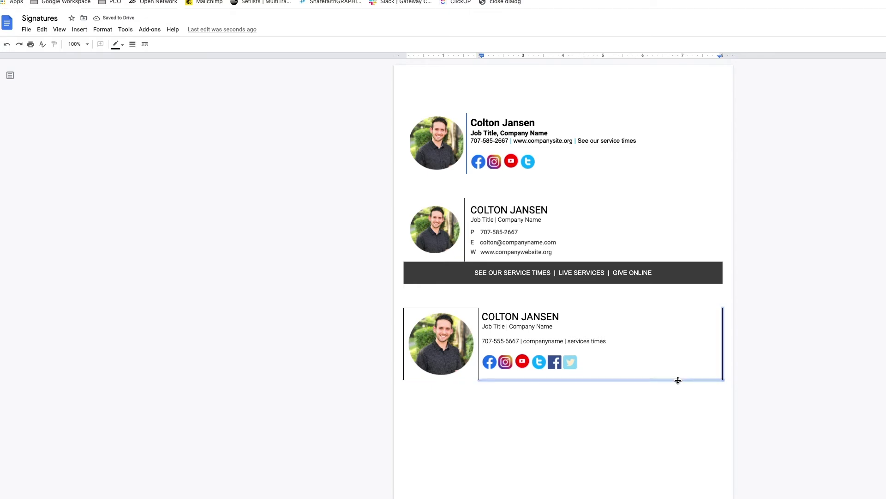
left_click(457, 308)
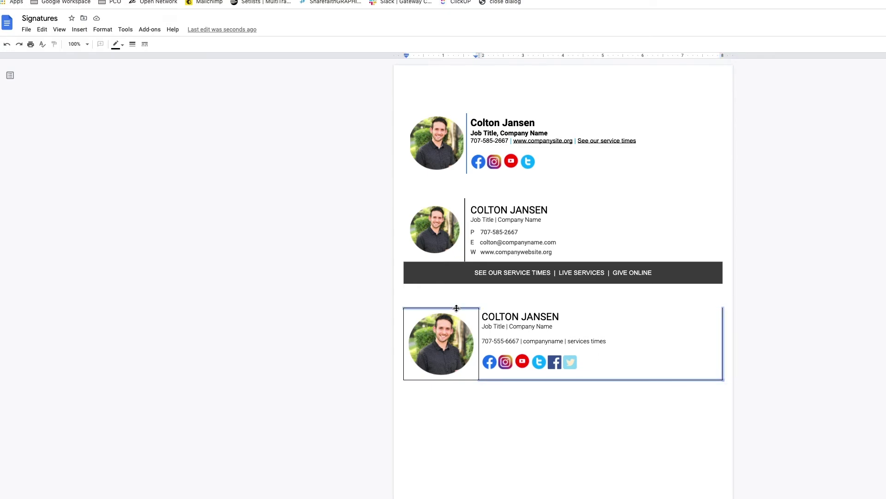
left_click(404, 334, "shift")
left_click(428, 380, "shift")
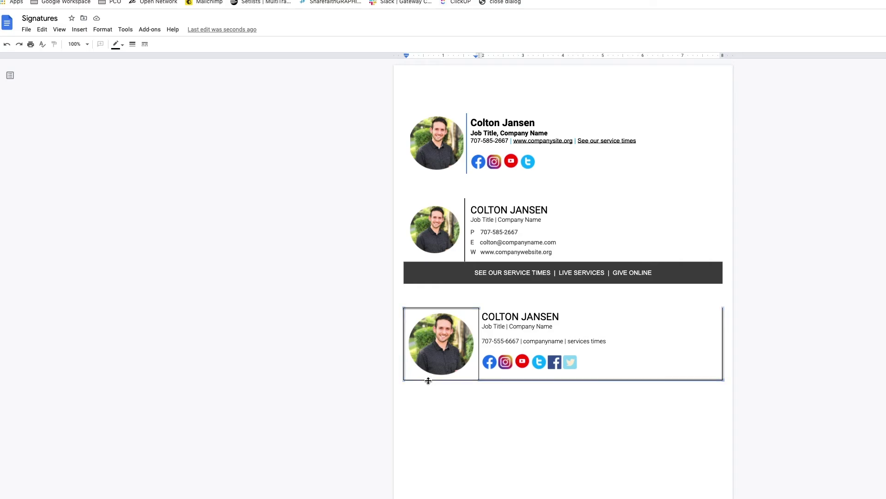
left_click(132, 44)
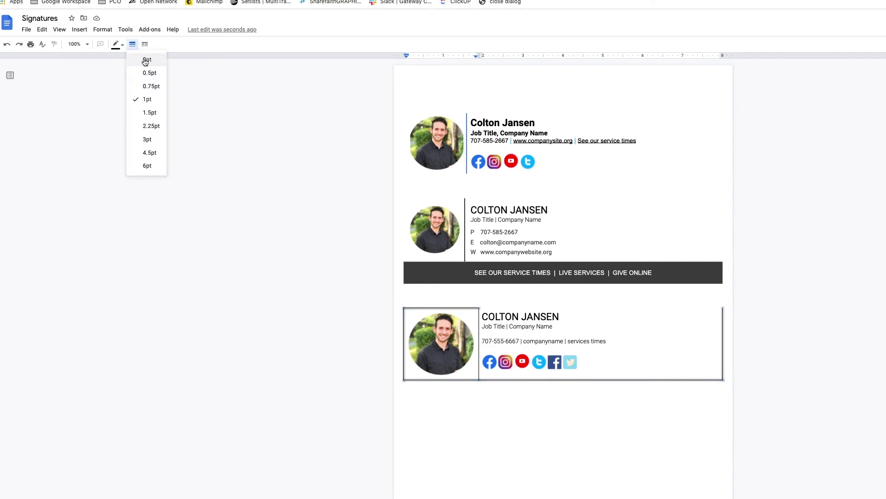
left_click(146, 61)
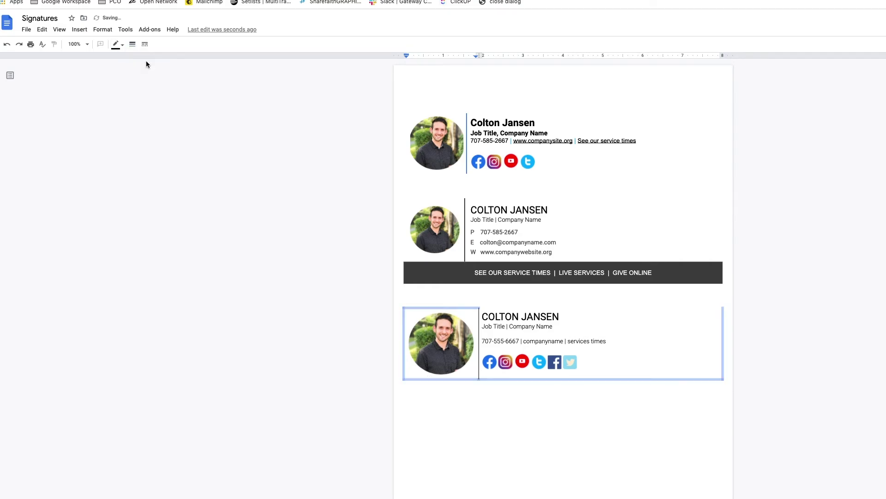
Step: Thicken the divider between photo and text to 2.25pt, then settle on 1.5pt
left_click(479, 328)
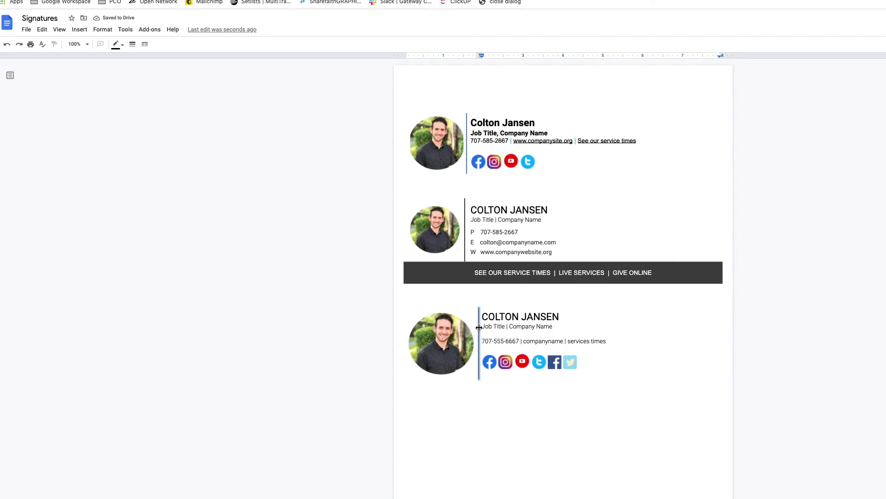
left_click(132, 44)
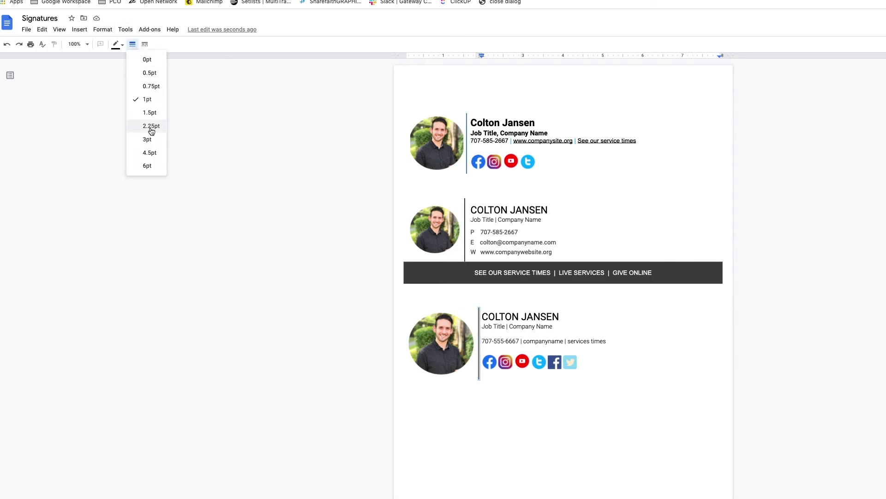
left_click(150, 126)
left_click(132, 44)
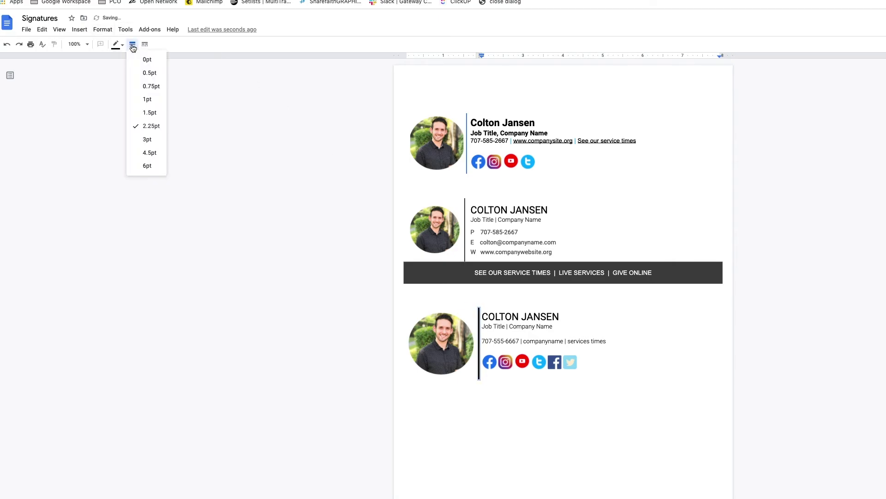
left_click(150, 113)
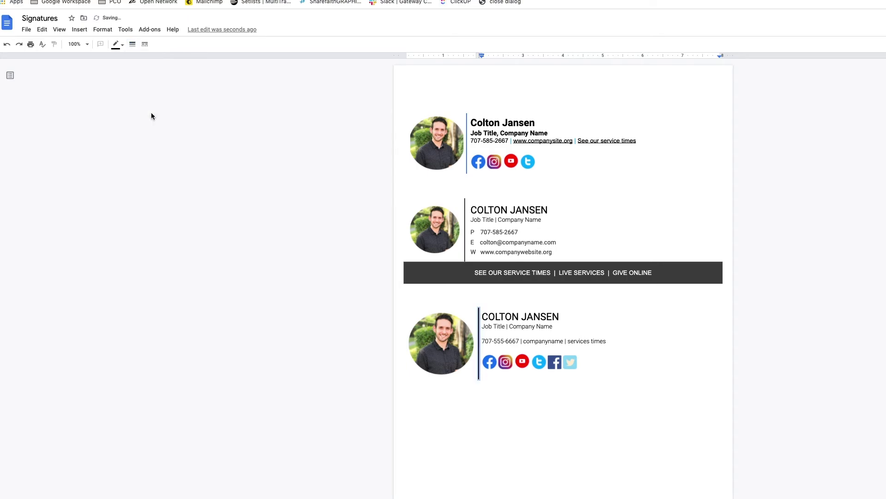
Step: Colour the divider line blue
left_click(117, 44)
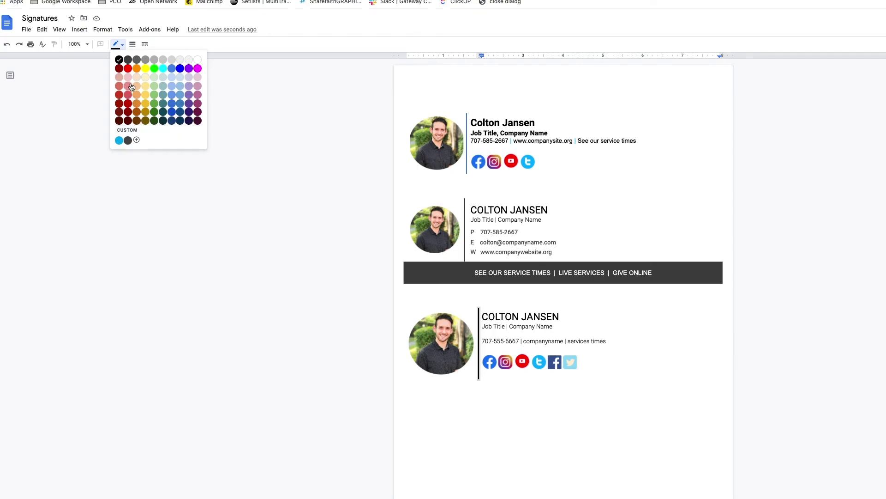
left_click(172, 110)
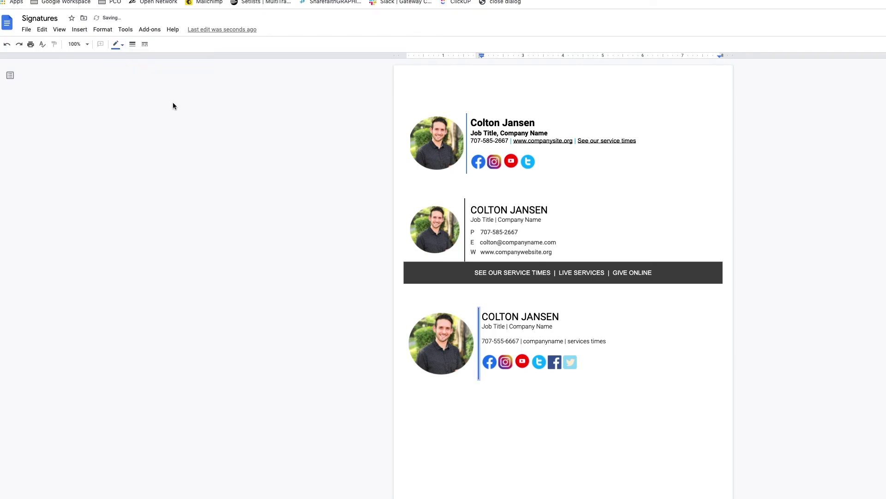
left_click(574, 329)
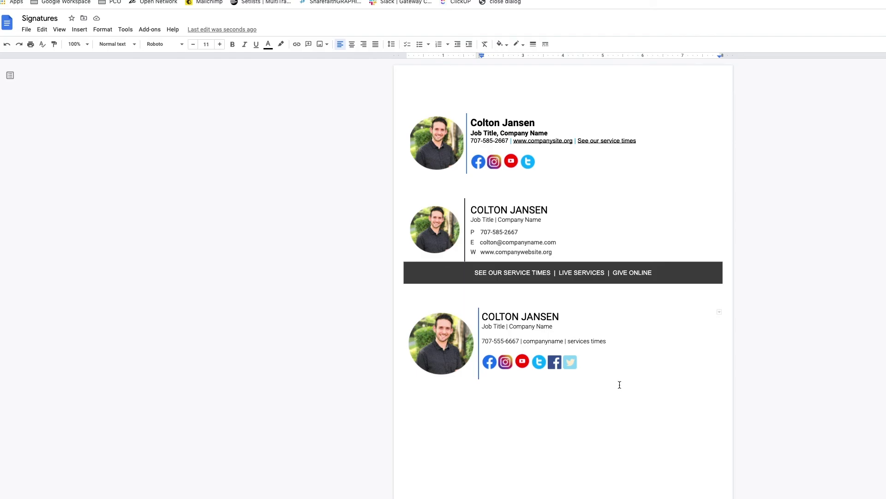
Step: Select the whole third signature table and copy it
left_click_drag(620, 387, 471, 331)
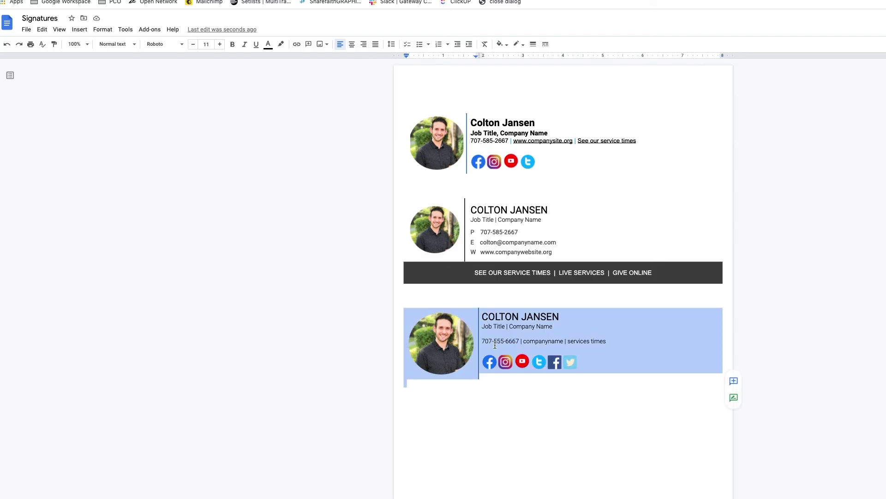
right_click(522, 330)
left_click(536, 346)
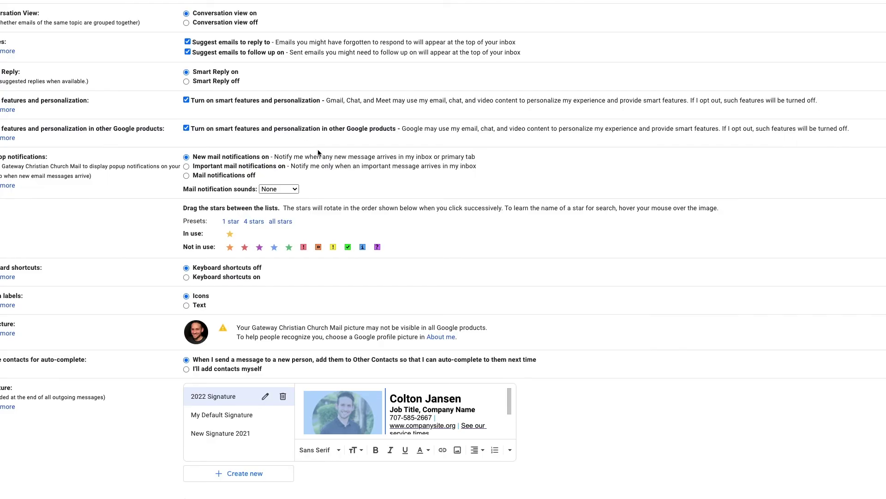
Step: Create a new Gmail signature named 'New Signature'
left_click(243, 474)
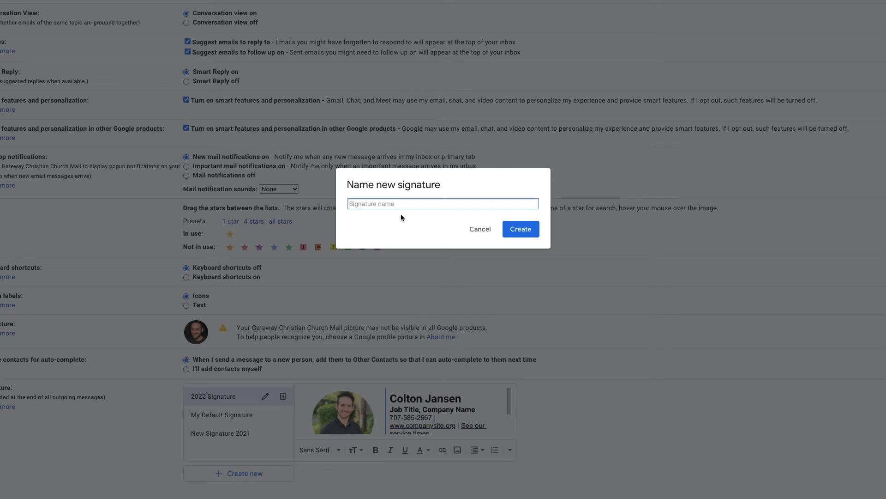
type("New Signature")
left_click(520, 228)
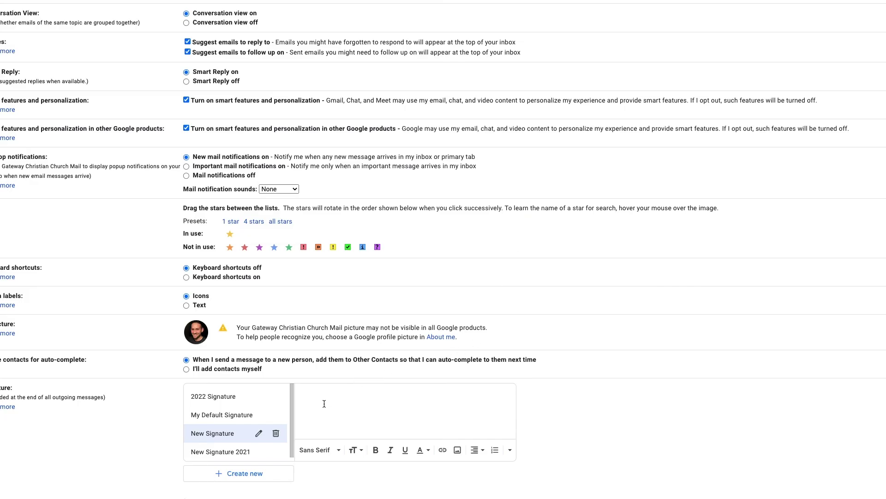
Step: Paste the copied signature table into the New Signature editor and review it
right_click(324, 389)
left_click(341, 449)
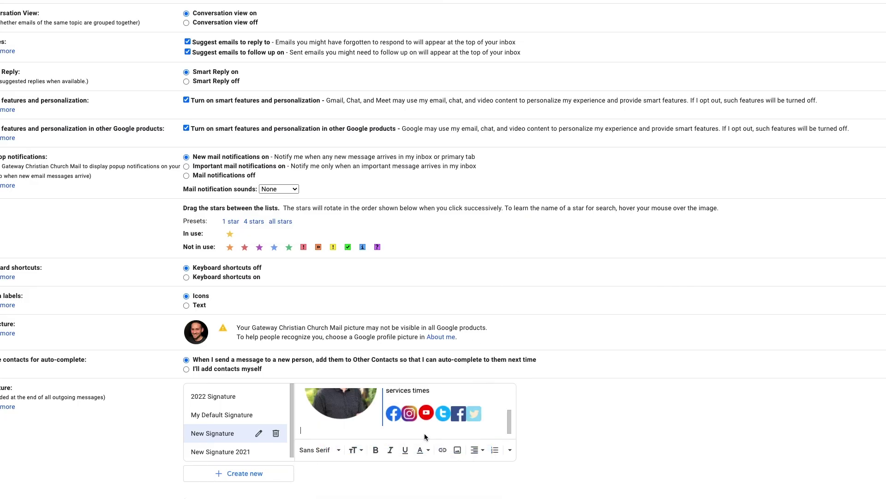
scroll(545, 418, "down", 3)
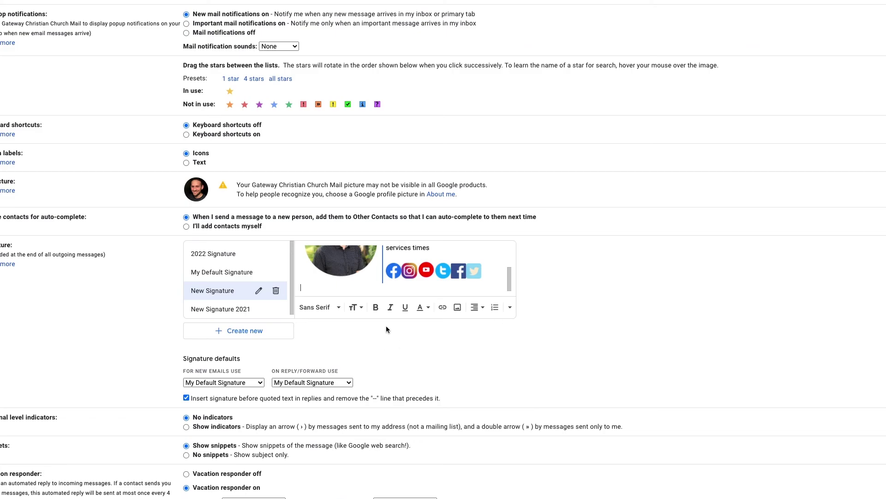
scroll(335, 281, "up", 3)
scroll(341, 277, "down", 1)
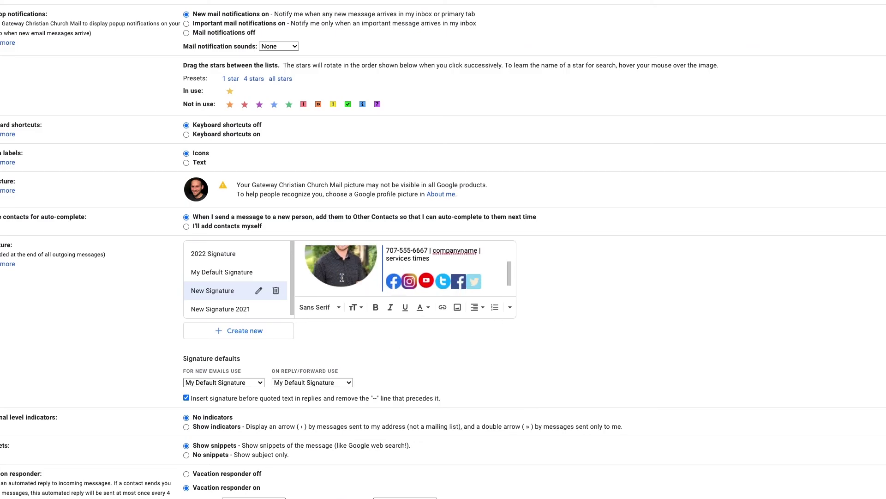
scroll(341, 277, "down", 1)
scroll(351, 276, "up", 2)
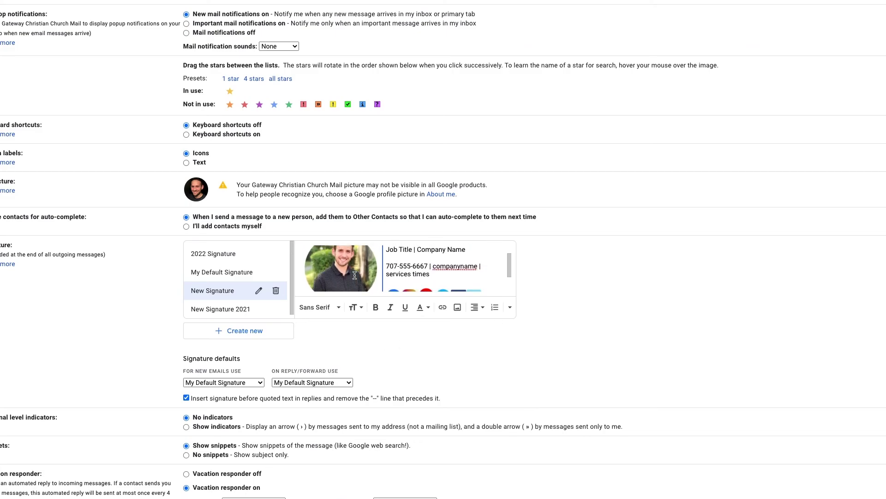
scroll(355, 275, "up", 1)
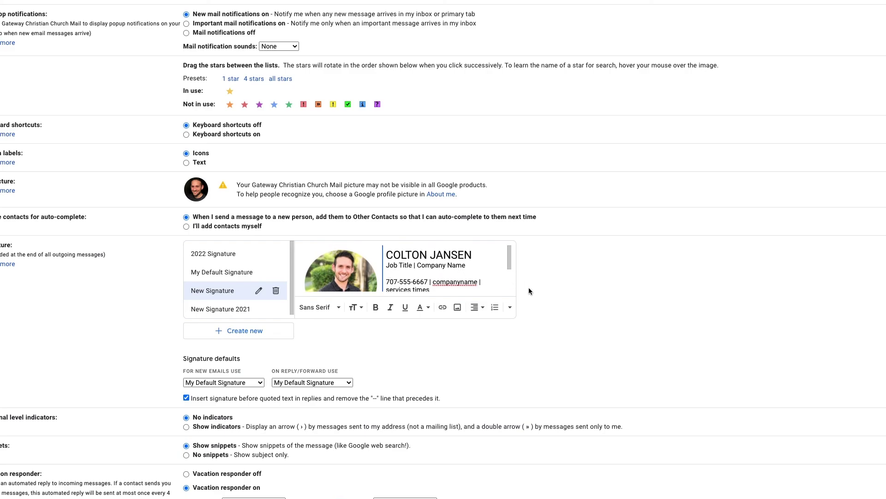
scroll(369, 353, "down", 1)
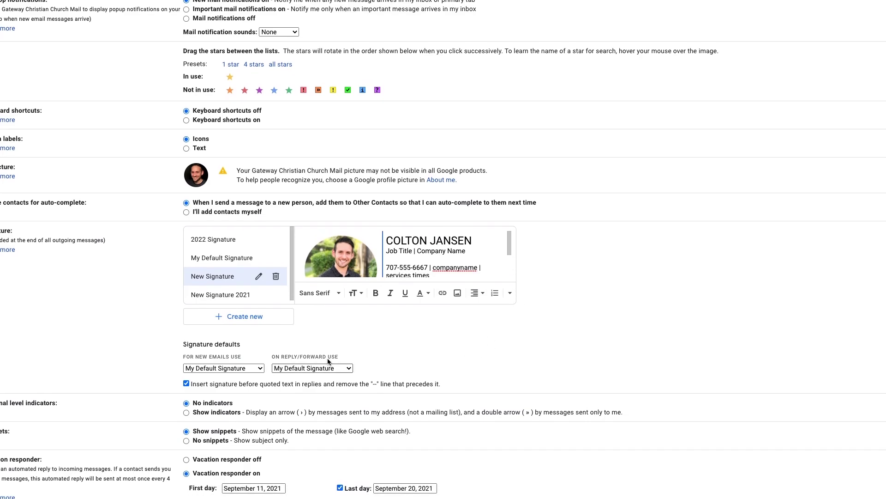
scroll(159, 132, "up", 15)
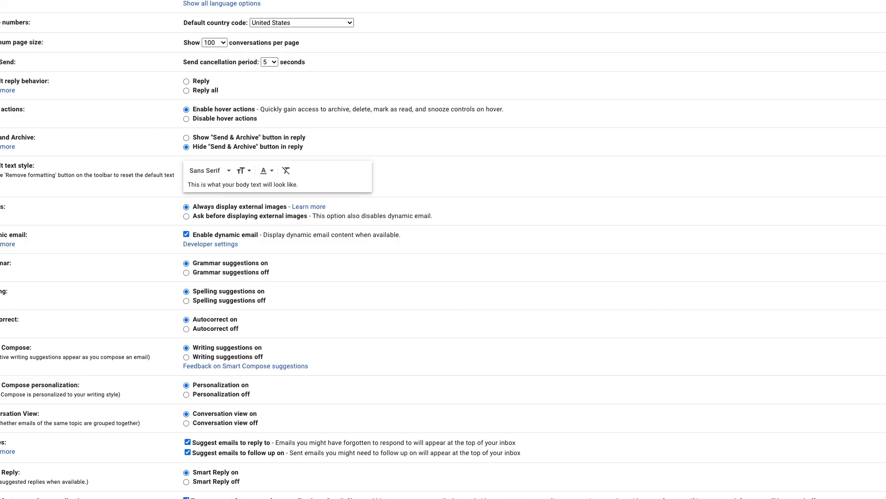
Step: Save the Gmail settings changes, then start a new message
key("c")
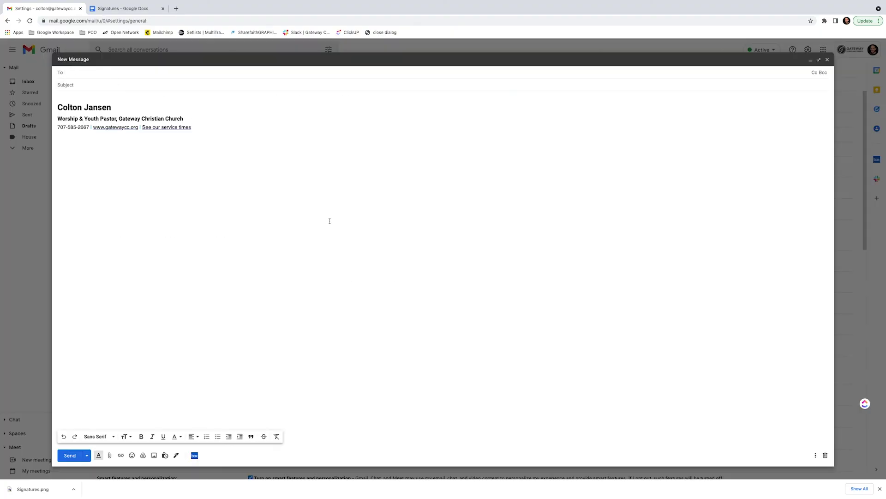
left_click(827, 59)
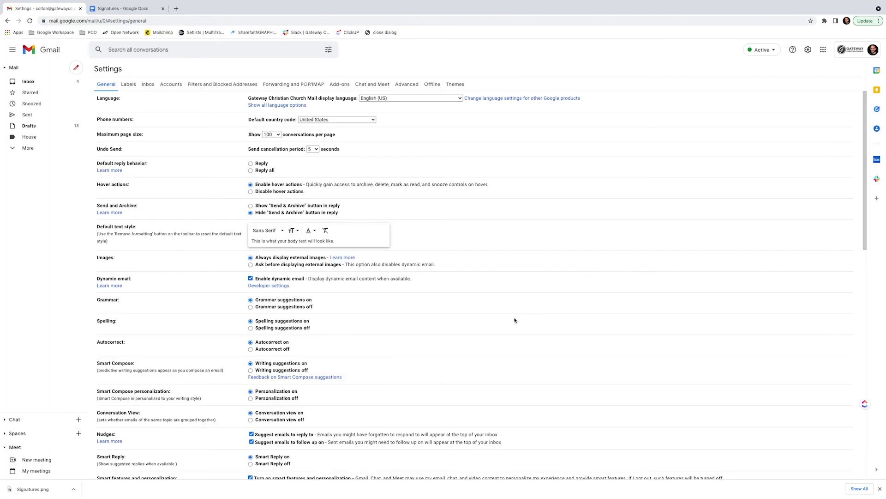
scroll(441, 242, "down", 10)
scroll(439, 250, "down", 2)
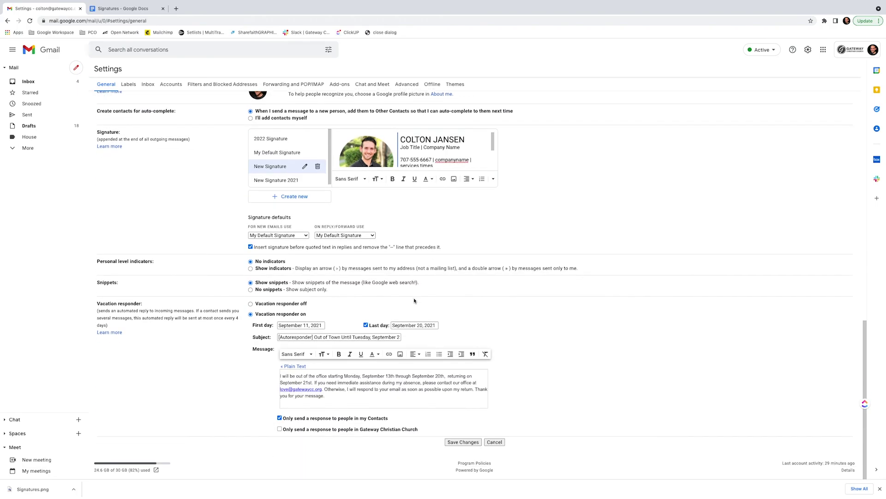
left_click(468, 442)
left_click(76, 67)
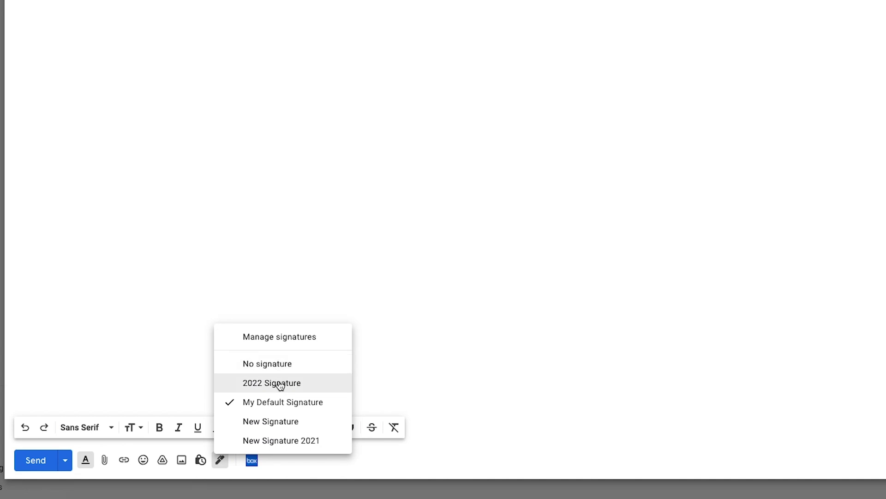
Step: Choose New Signature from the compose toolbar's signature menu to swap out the default
left_click(270, 421)
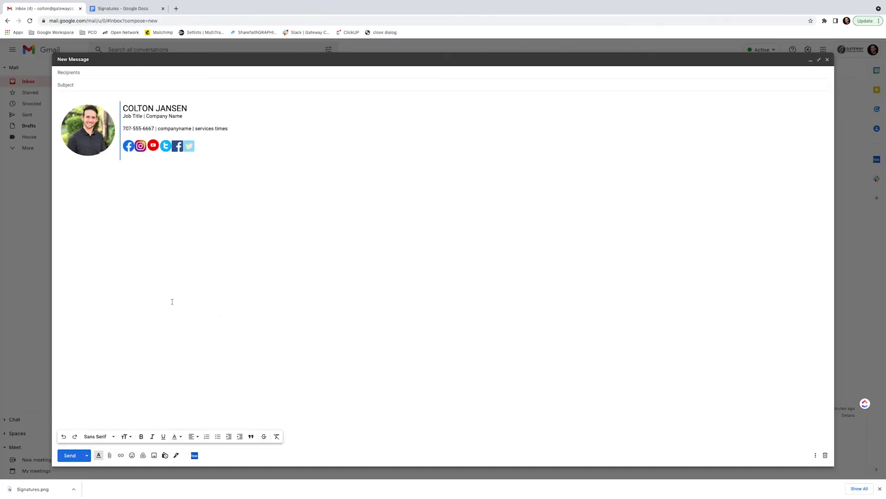